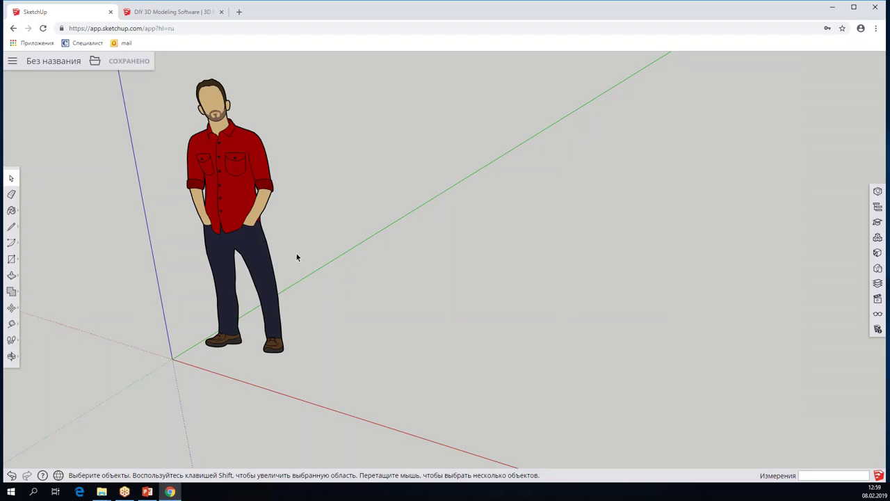
# Orbit the empty SketchUp model slightly and pick the Line tool.
pyautogui.moveTo(296, 253); pyautogui.dragTo(341, 250, button='middle')
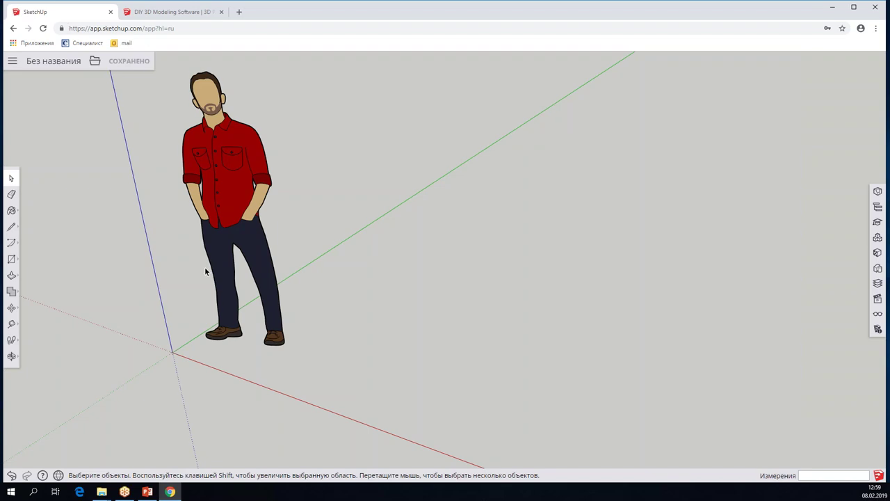
pyautogui.click(11, 227)
# Try a typed-length line from the origin, then cancel and undo it.
pyautogui.click(173, 352)
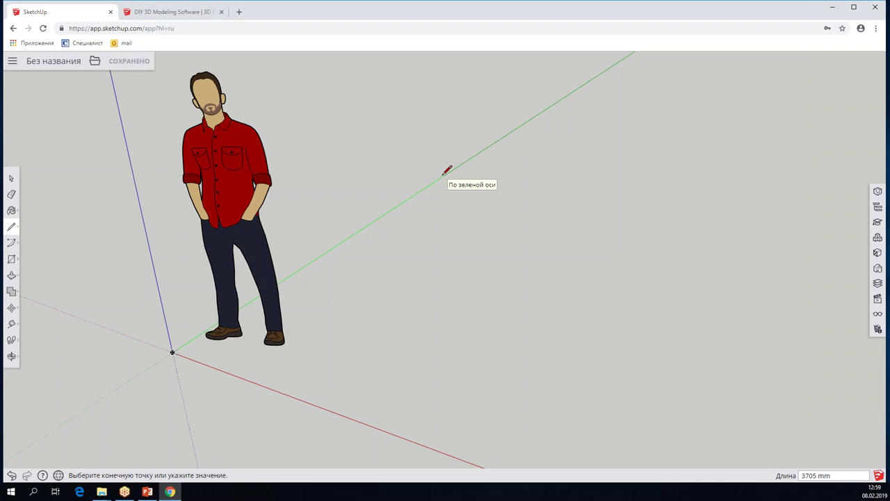
pyautogui.write('500')
pyautogui.press('Return')
pyautogui.scroll(-2, 527, 165)
pyautogui.press('Escape')
pyautogui.scroll(2, 273, 298)
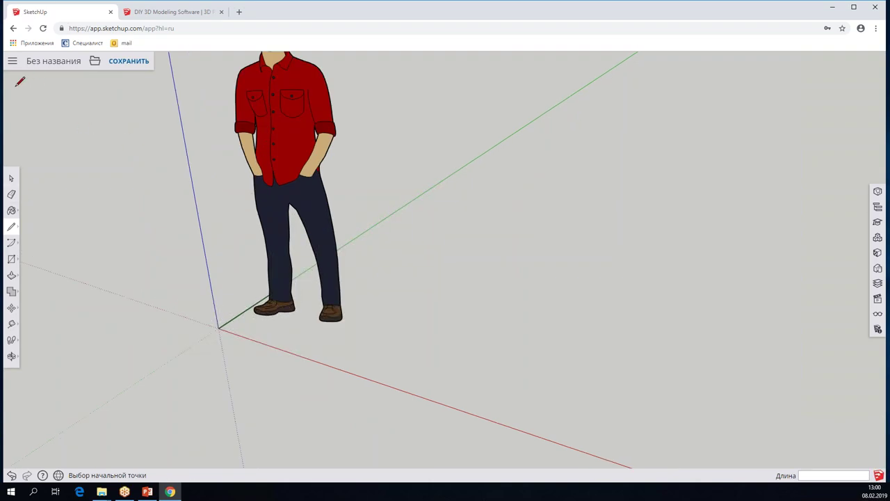
pyautogui.click(11, 475)
# Draw a 5000 mm line along green and a 4000 mm line along red from the origin.
pyautogui.click(218, 328)
pyautogui.write('5')
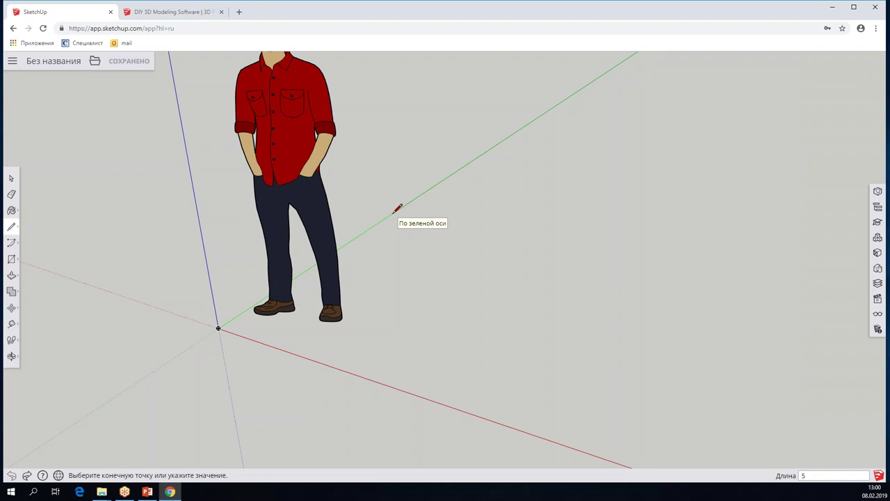
pyautogui.write('00')
pyautogui.press('Return')
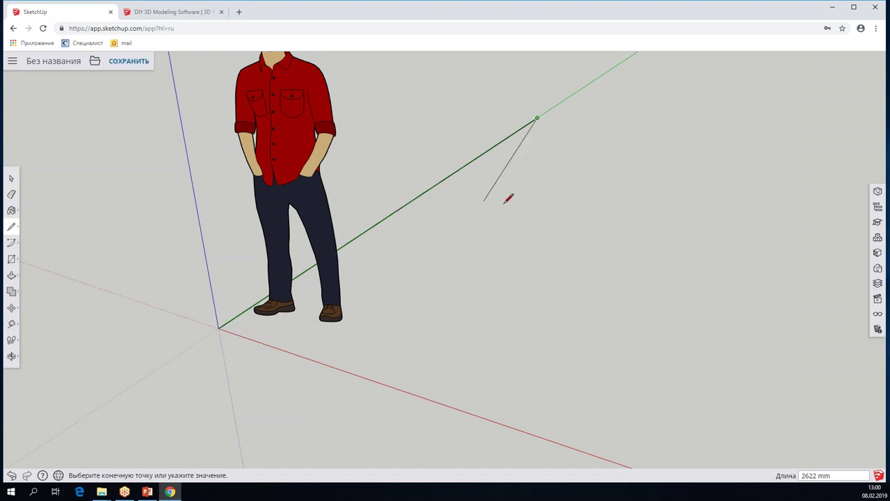
pyautogui.scroll(-3, 489, 195)
pyautogui.scroll(-2, 600, 183)
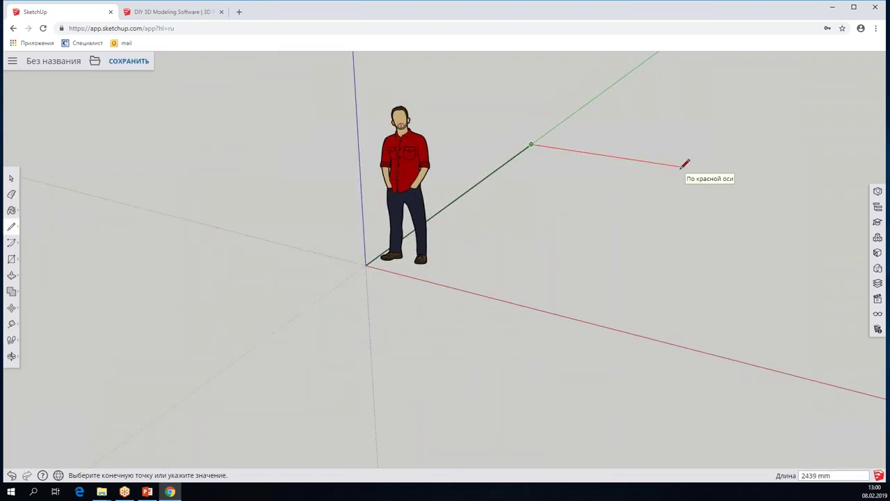
pyautogui.write('4')
pyautogui.press('Return')
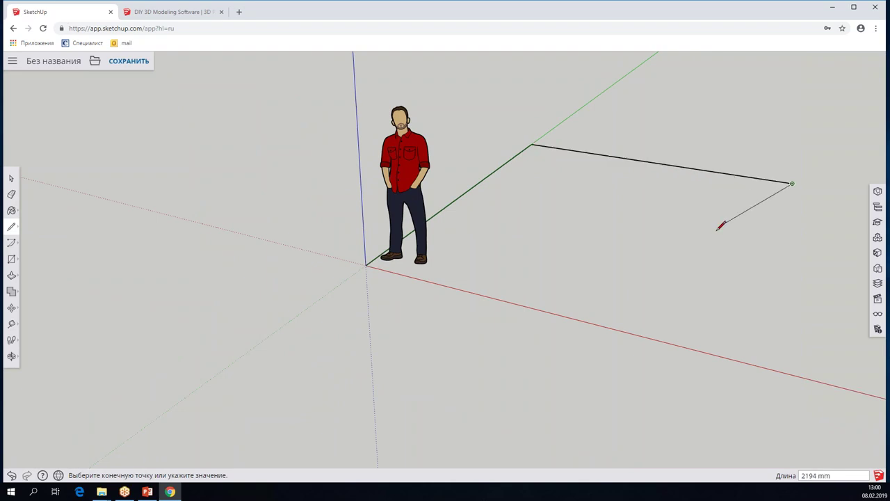
pyautogui.scroll(-2, 719, 224)
pyautogui.scroll(-2, 744, 264)
pyautogui.scroll(-1, 744, 264)
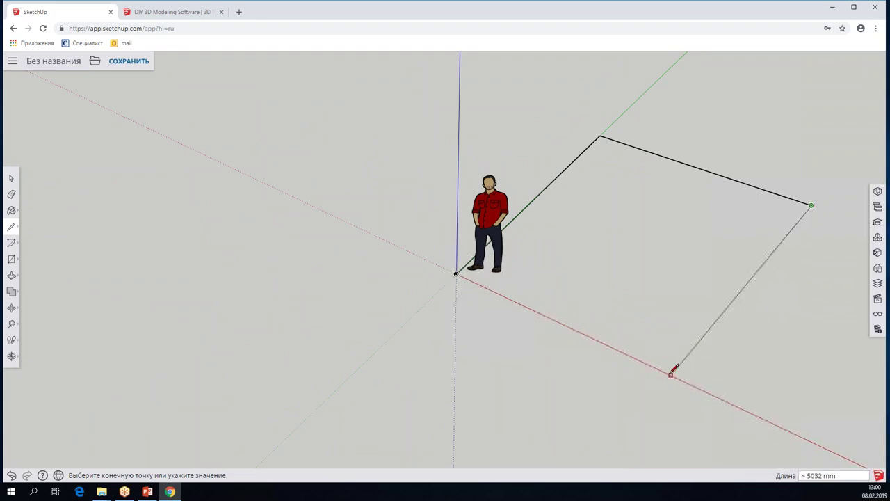
# Place the third corner on the red axis and close the outline at the origin into a face.
pyautogui.moveTo(675, 349)
pyautogui.mouseDown(button='middle')
pyautogui.moveTo(576, 323)
pyautogui.moveTo(575, 363)
pyautogui.mouseUp(button='middle')
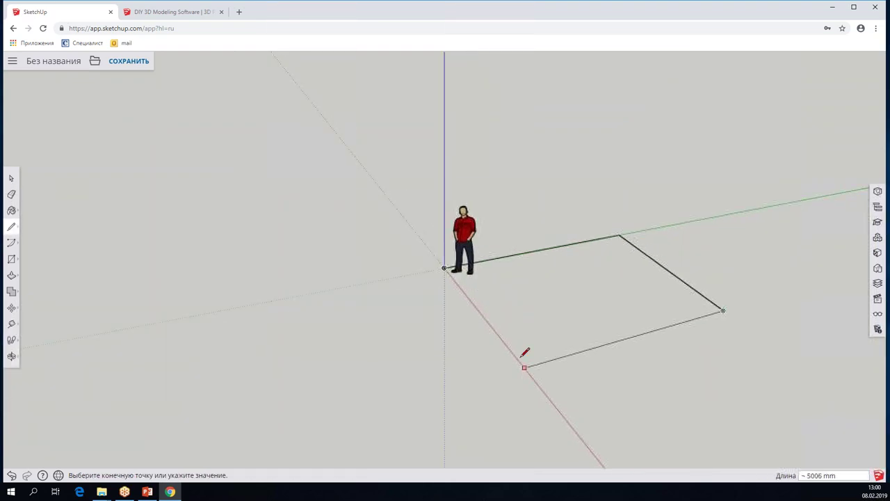
pyautogui.click(519, 358)
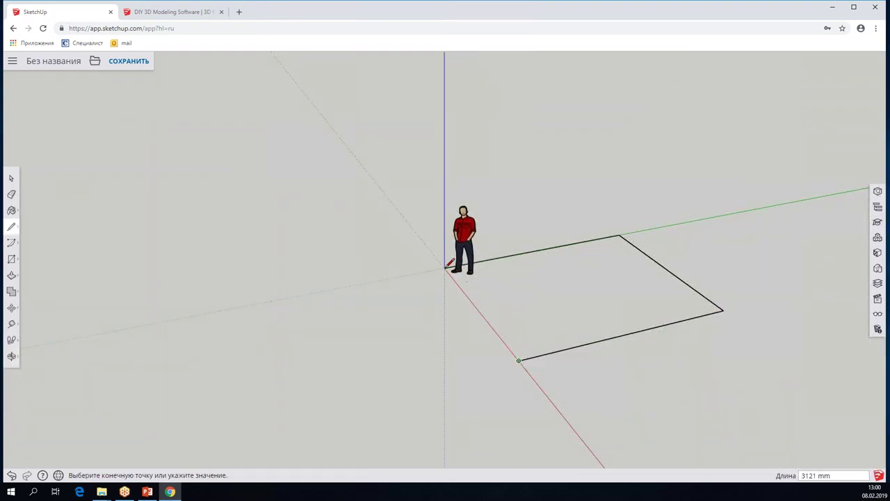
pyautogui.click(444, 268)
pyautogui.moveTo(470, 280)
pyautogui.mouseDown(button='middle')
pyautogui.moveTo(516, 304)
pyautogui.moveTo(487, 306)
pyautogui.mouseUp(button='middle')
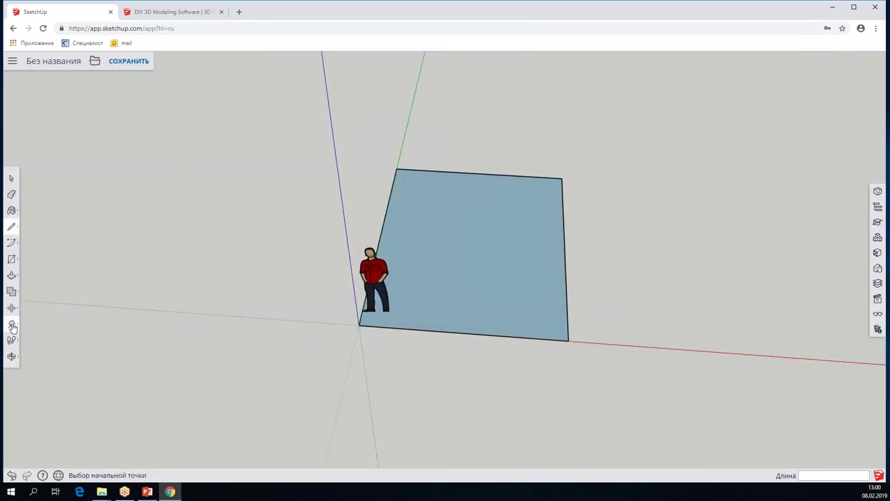
# Measure the floor face from corner to corner with the Tape Measure.
pyautogui.click(11, 324)
pyautogui.click(568, 341)
pyautogui.click(562, 178)
pyautogui.moveTo(562, 246)
pyautogui.mouseDown(button='middle')
pyautogui.moveTo(481, 233)
pyautogui.moveTo(496, 260)
pyautogui.moveTo(393, 241)
pyautogui.mouseUp(button='middle')
pyautogui.scroll(-2, 429, 250)
pyautogui.scroll(3, 429, 251)
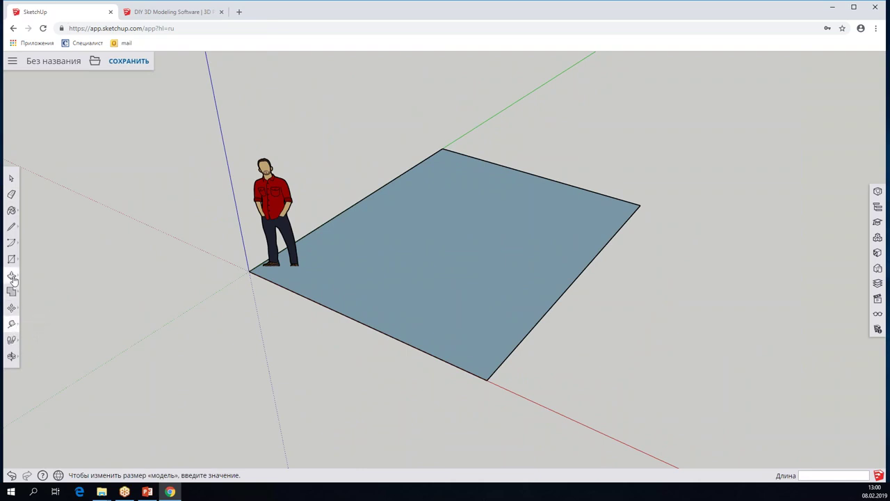
# Offset the floor face's edges 150 mm inward.
pyautogui.click(11, 274)
pyautogui.click(35, 295)
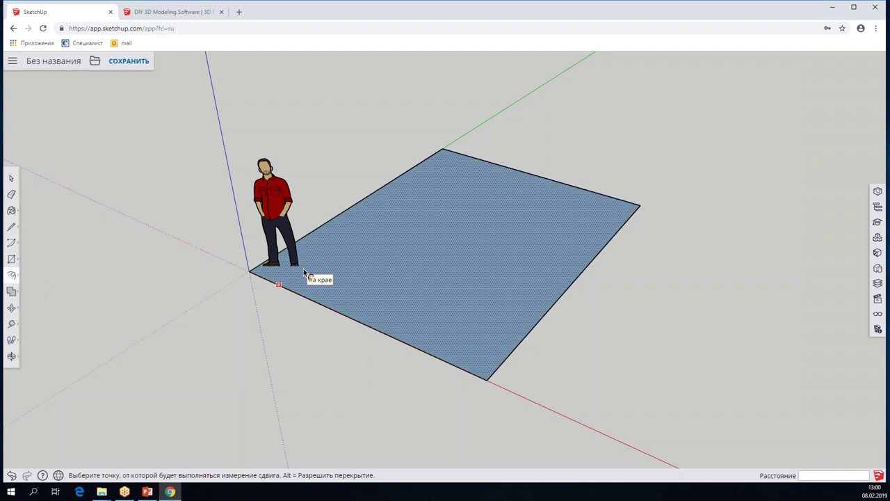
pyautogui.click(280, 282)
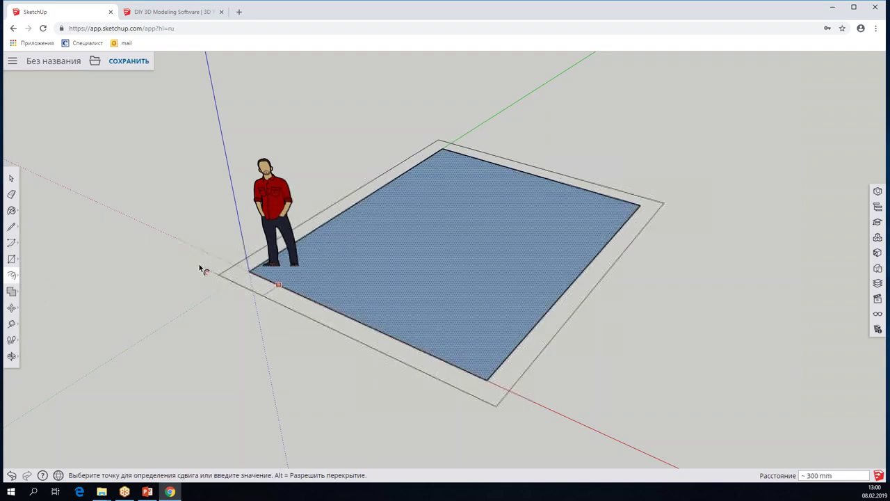
pyautogui.write('1')
pyautogui.press('Return')
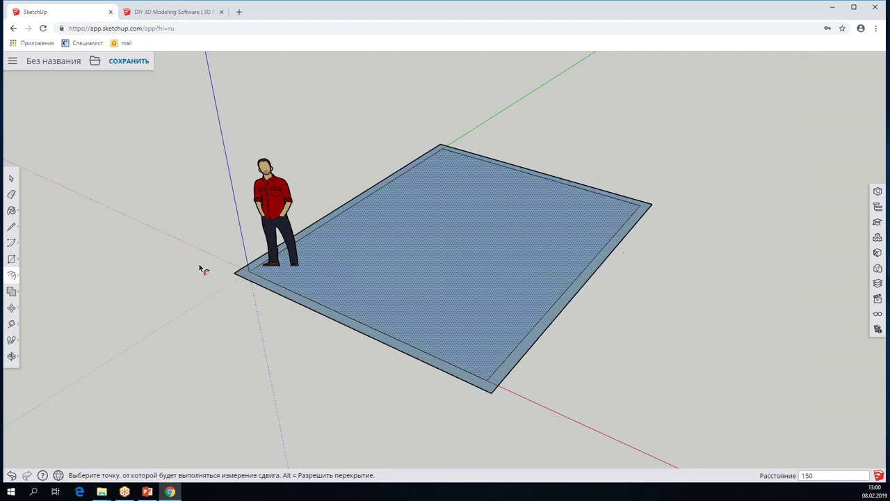
pyautogui.scroll(3, 199, 264)
# Select the face with its edges and reverse it so it shows white.
pyautogui.click(11, 178)
pyautogui.doubleClick(367, 217)
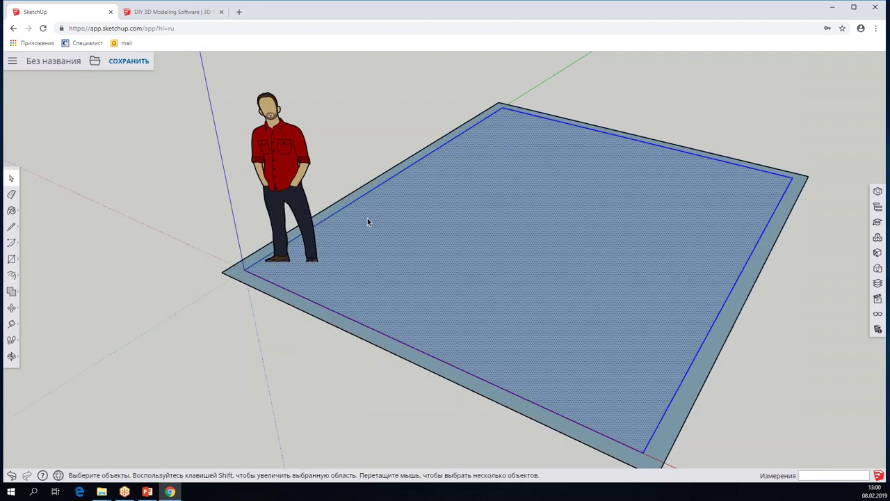
pyautogui.rightClick(367, 218)
pyautogui.click(383, 359)
pyautogui.scroll(-3, 330, 288)
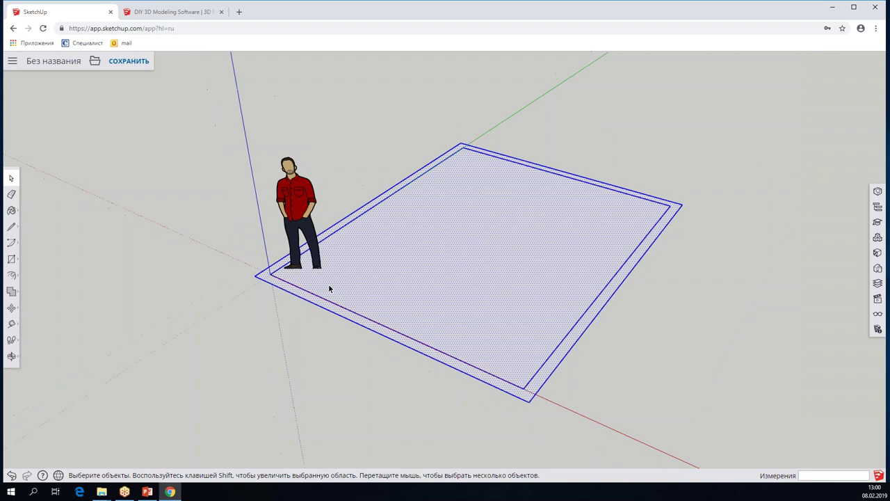
pyautogui.scroll(2, 253, 280)
pyautogui.click(254, 281)
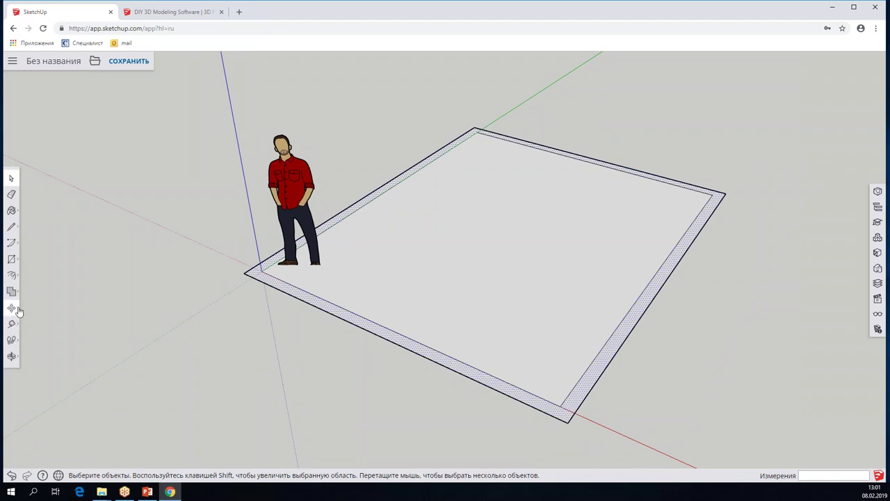
# Push/Pull the border strip up 2700 mm into walls.
pyautogui.click(13, 276)
pyautogui.click(35, 257)
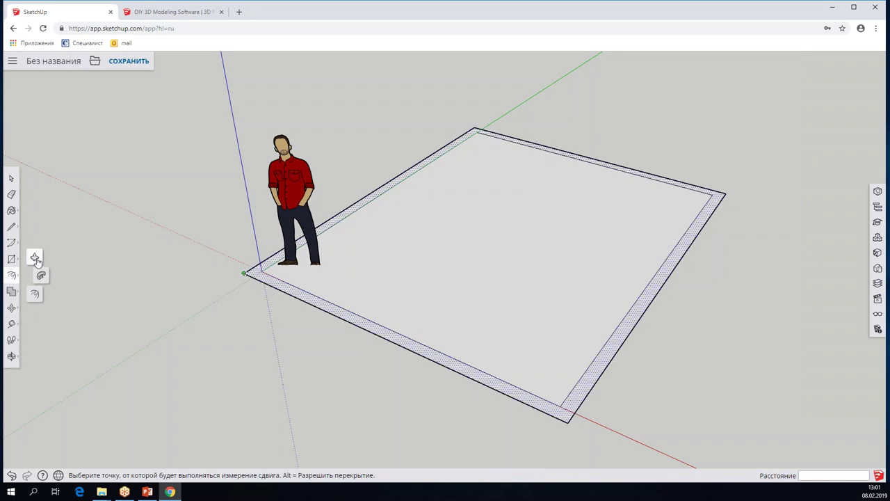
pyautogui.click(252, 275)
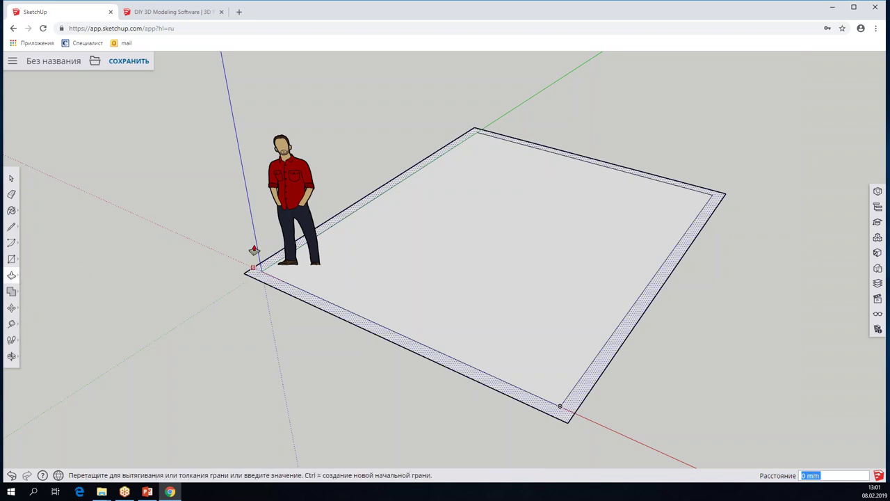
pyautogui.write('2700')
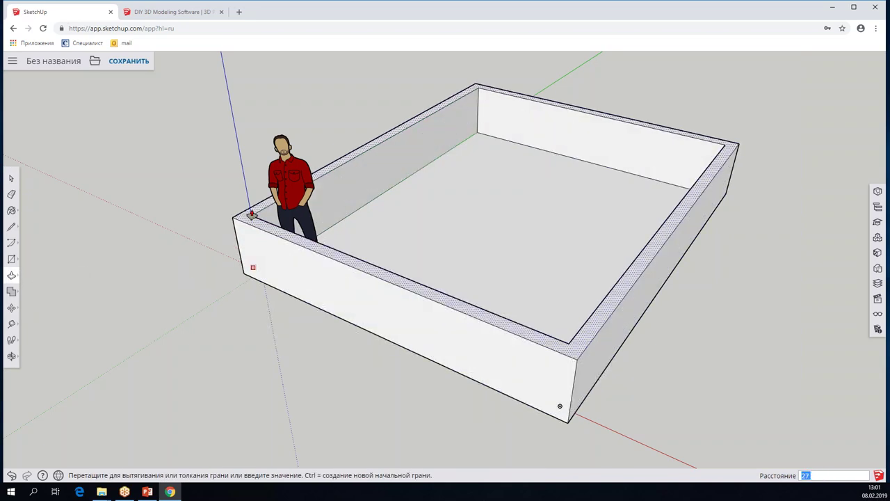
pyautogui.press('Return')
pyautogui.moveTo(430, 176)
pyautogui.mouseDown(button='middle')
pyautogui.moveTo(396, 281)
pyautogui.moveTo(338, 264)
pyautogui.moveTo(276, 272)
pyautogui.moveTo(187, 259)
pyautogui.moveTo(586, 268)
pyautogui.moveTo(129, 290)
pyautogui.moveTo(478, 309)
pyautogui.mouseUp(button='middle')
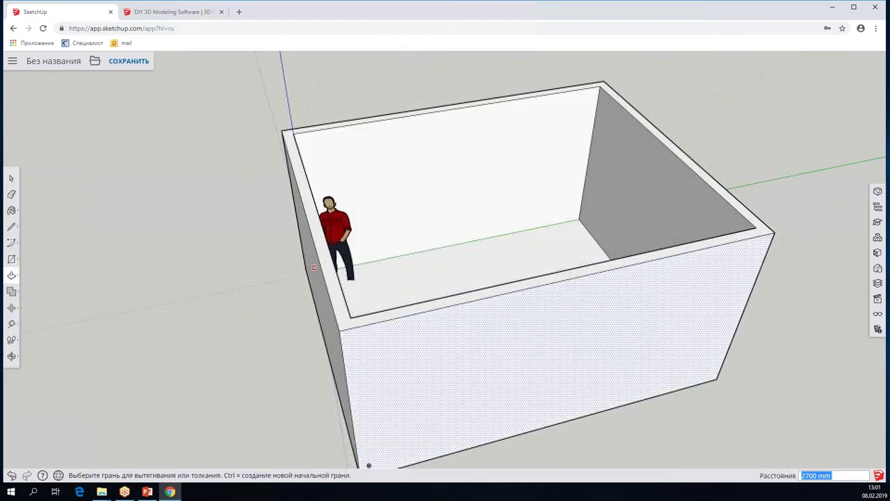
# Select all the box geometry and make it one group.
pyautogui.click(11, 178)
pyautogui.scroll(2, 353, 194)
pyautogui.tripleClick(370, 196)
pyautogui.rightClick(372, 198)
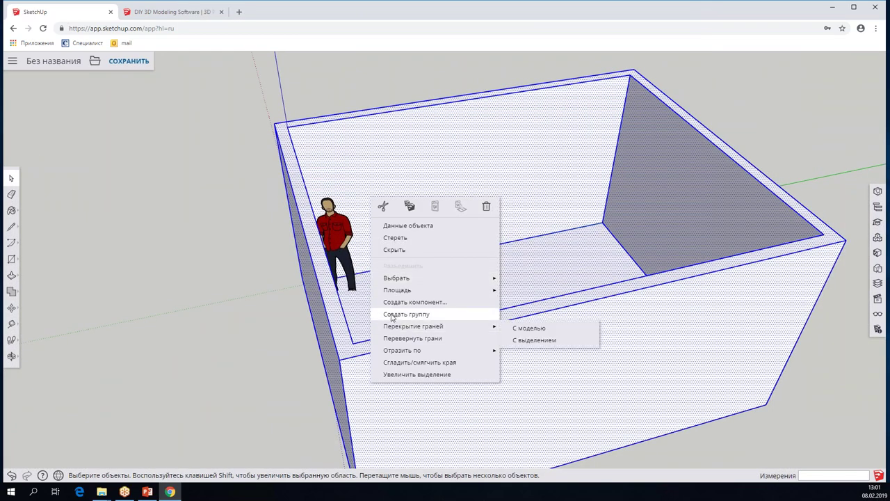
pyautogui.click(387, 313)
pyautogui.scroll(-2, 406, 273)
pyautogui.scroll(-2, 476, 246)
pyautogui.scroll(5, 417, 243)
# Open the box group for editing and orbit to look straight into it.
pyautogui.moveTo(359, 245)
pyautogui.mouseDown(button='middle')
pyautogui.moveTo(435, 260)
pyautogui.moveTo(395, 269)
pyautogui.moveTo(526, 254)
pyautogui.moveTo(499, 238)
pyautogui.mouseUp(button='middle')
pyautogui.scroll(-3, 526, 253)
pyautogui.scroll(1, 541, 251)
pyautogui.rightClick(499, 237)
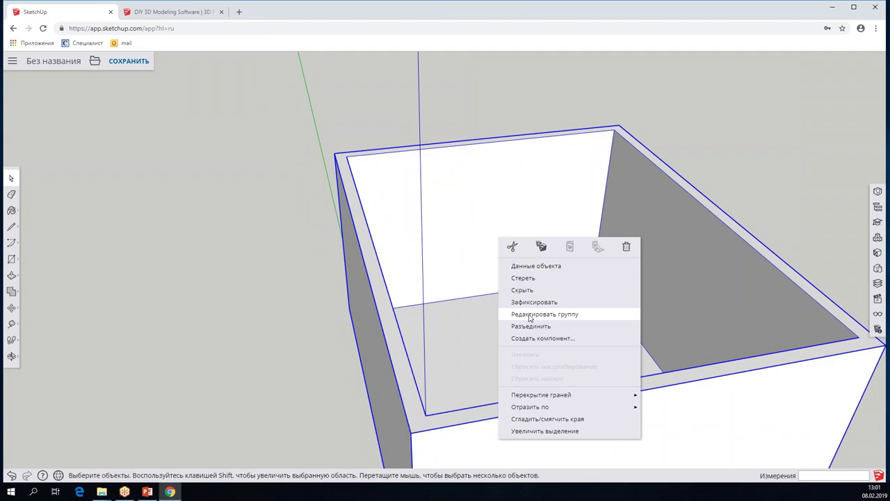
pyautogui.click(531, 313)
pyautogui.scroll(2, 497, 234)
pyautogui.scroll(2, 497, 233)
pyautogui.moveTo(507, 239); pyautogui.dragTo(486, 230, button='middle')
pyautogui.click(12, 324)
# Place vertical guides on the back wall, the last one 900 mm further right.
pyautogui.click(305, 199)
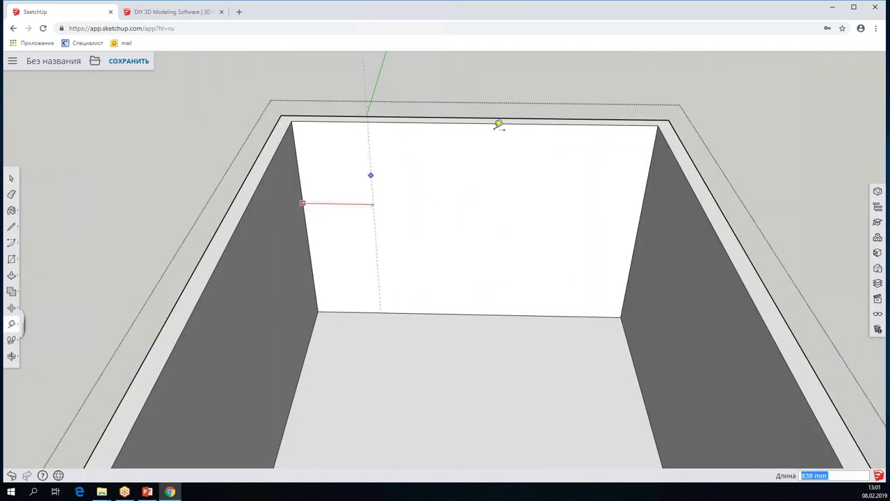
pyautogui.click(474, 116)
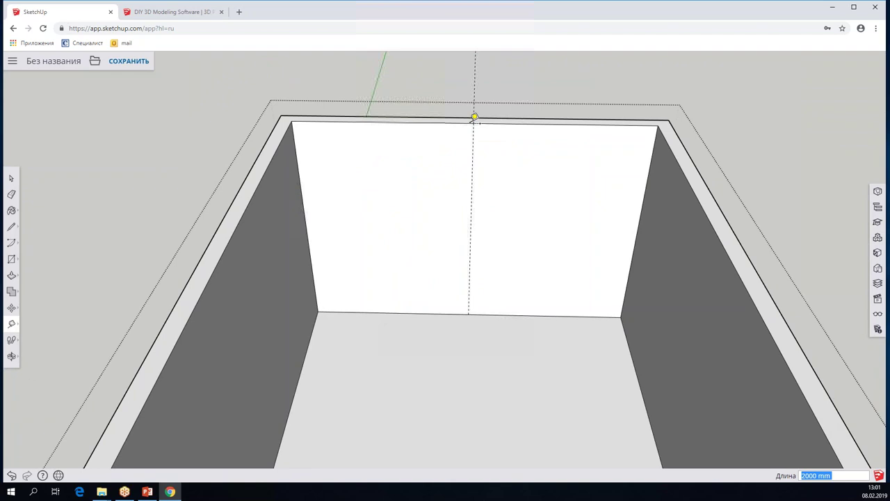
pyautogui.click(471, 187)
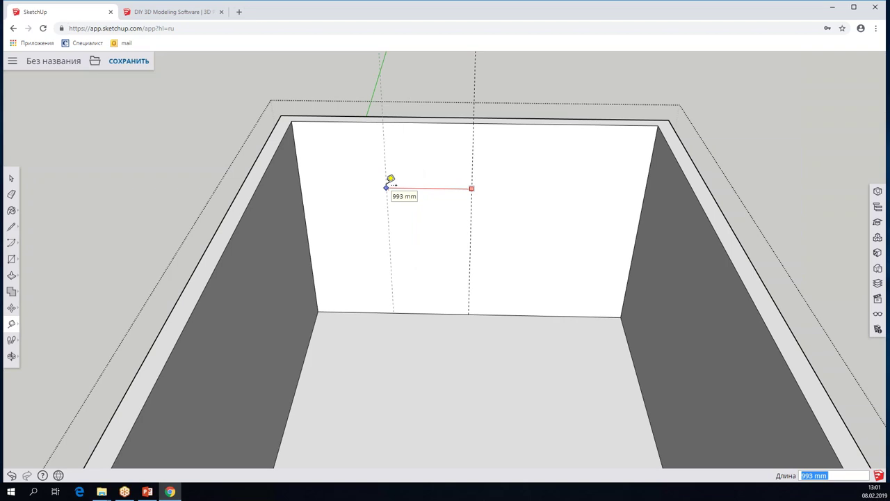
pyautogui.click(387, 186)
pyautogui.click(472, 199)
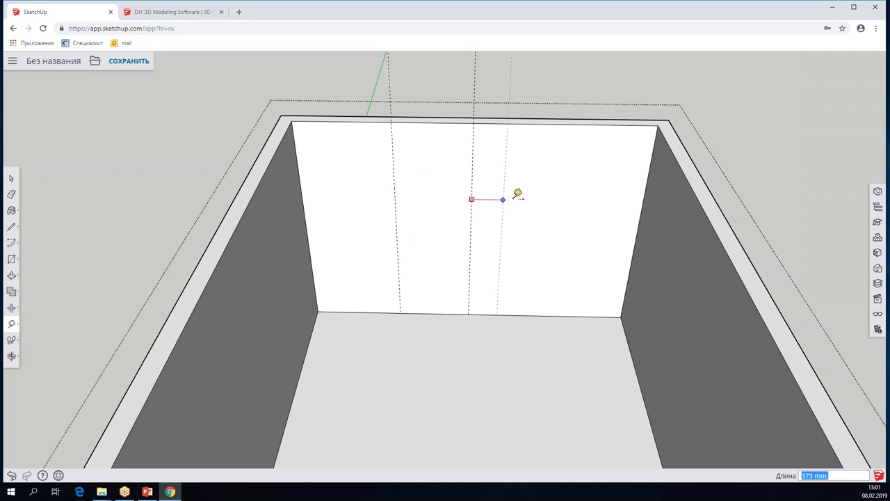
pyautogui.write('900')
pyautogui.press('Return')
# Add horizontal guides 800 mm up the back wall and 1400 mm above that.
pyautogui.click(432, 313)
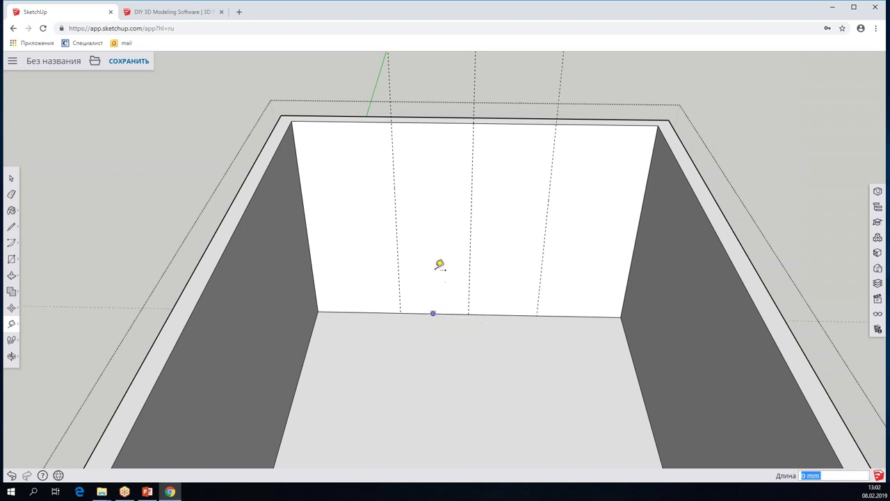
pyautogui.write('800')
pyautogui.press('Return')
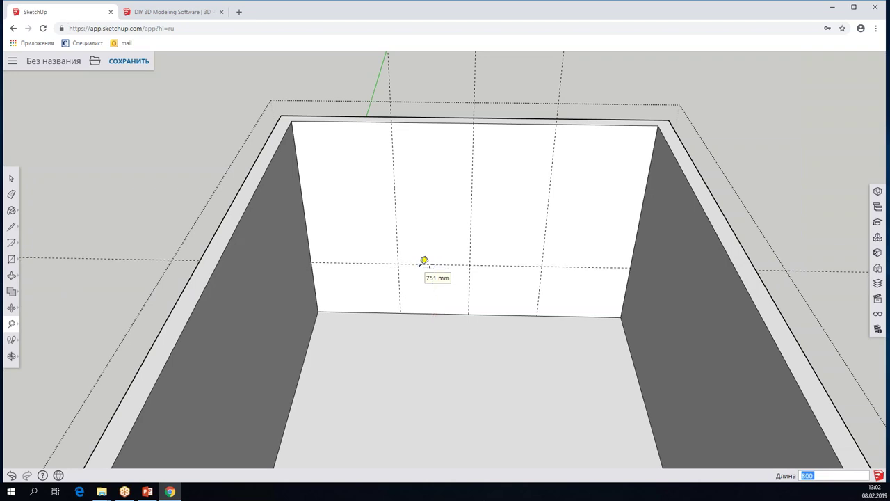
pyautogui.click(415, 264)
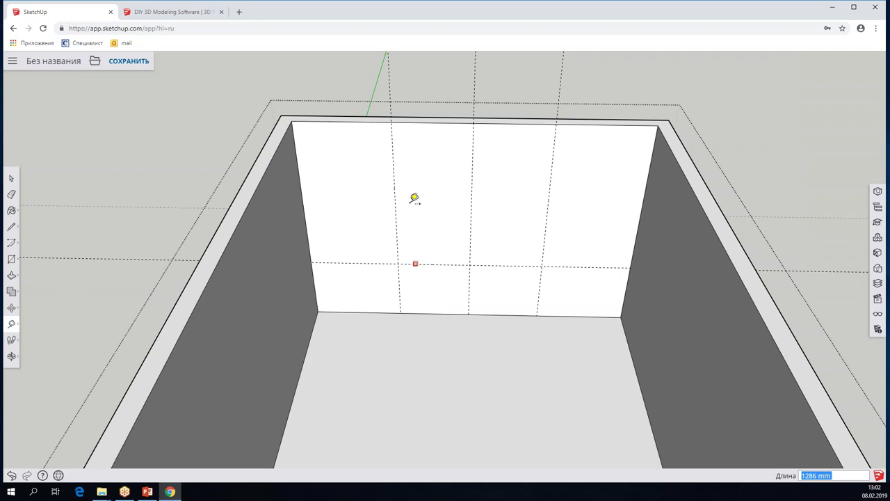
pyautogui.write('14')
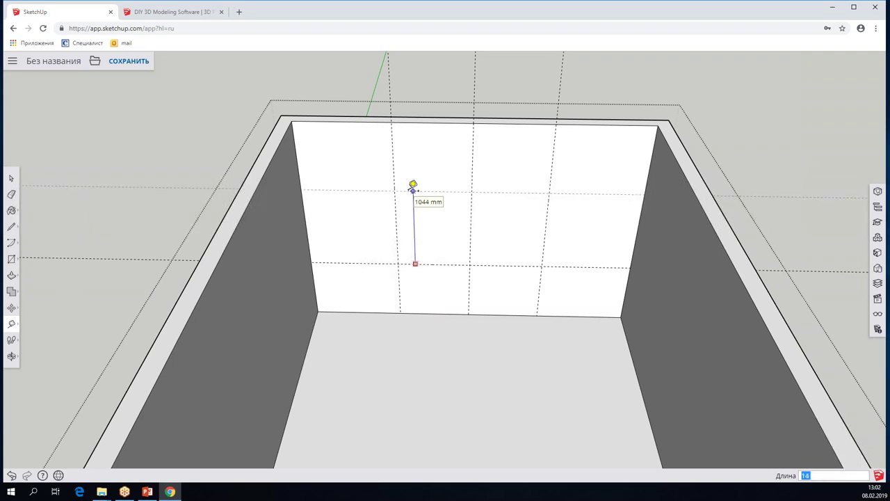
pyautogui.write('00')
pyautogui.press('Return')
pyautogui.scroll(2, 445, 191)
pyautogui.click(12, 226)
# Draw the window rectangle along the guide lines on the back wall.
pyautogui.click(387, 154)
pyautogui.click(581, 160)
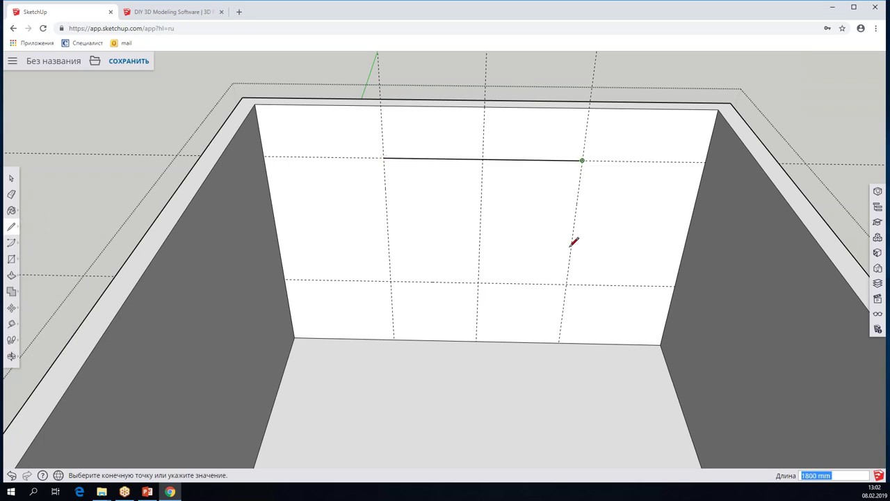
pyautogui.click(566, 284)
pyautogui.click(390, 282)
pyautogui.click(384, 158)
pyautogui.moveTo(414, 184); pyautogui.dragTo(63, 221, button='middle')
# Push the window face through the wall, then orbit back into the room.
pyautogui.click(11, 275)
pyautogui.click(402, 173)
pyautogui.click(390, 83)
pyautogui.moveTo(477, 179)
pyautogui.mouseDown(button='middle')
pyautogui.moveTo(513, 208)
pyautogui.moveTo(281, 181)
pyautogui.mouseUp(button='middle')
pyautogui.press('space')
pyautogui.scroll(3, 281, 181)
pyautogui.scroll(-3, 355, 200)
pyautogui.moveTo(223, 237); pyautogui.dragTo(470, 245, button='middle')
pyautogui.scroll(5, 338, 259)
pyautogui.scroll(-3, 305, 263)
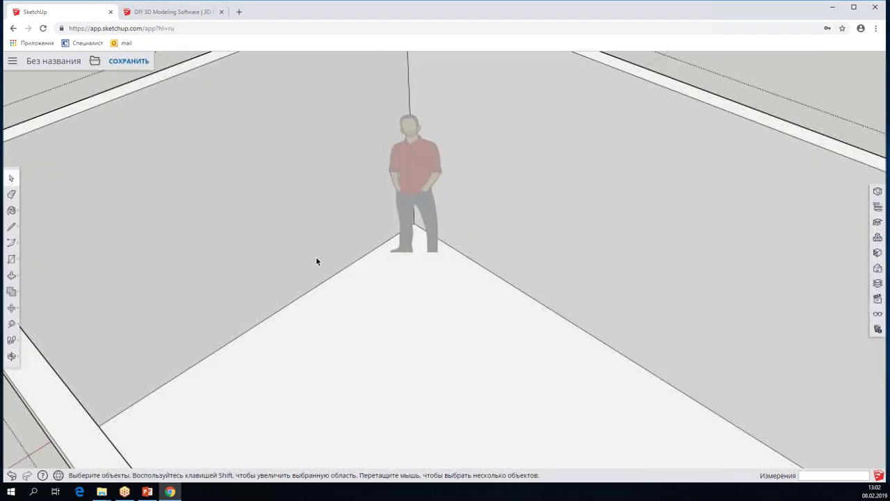
pyautogui.moveTo(305, 264); pyautogui.dragTo(391, 239, button='middle')
pyautogui.scroll(3, 392, 240)
pyautogui.scroll(-3, 391, 242)
# Place door guides 500 mm from the corner, 900 mm across, and 2050 mm up.
pyautogui.scroll(3, 420, 226)
pyautogui.click(409, 219)
pyautogui.click(11, 324)
pyautogui.click(519, 130)
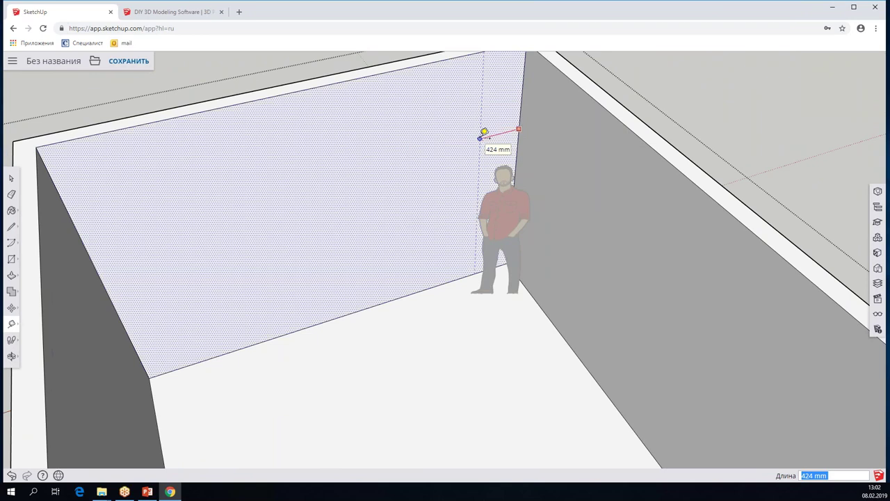
pyautogui.write('50')
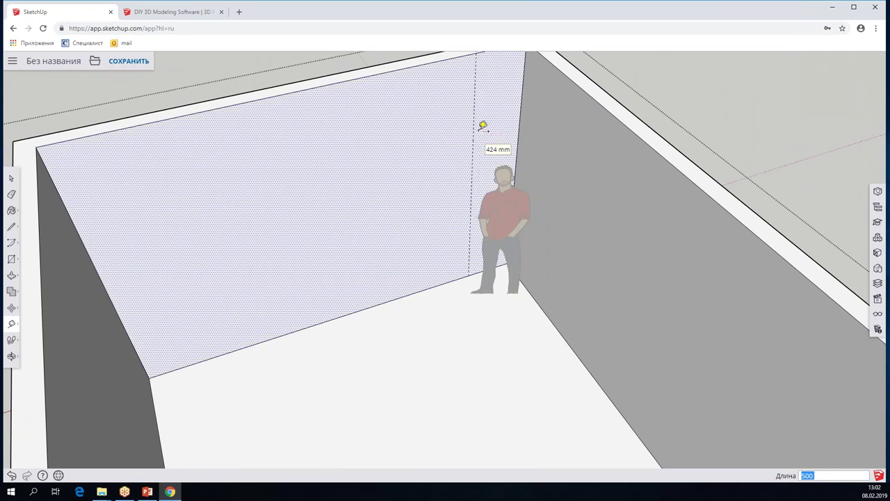
pyautogui.click(473, 127)
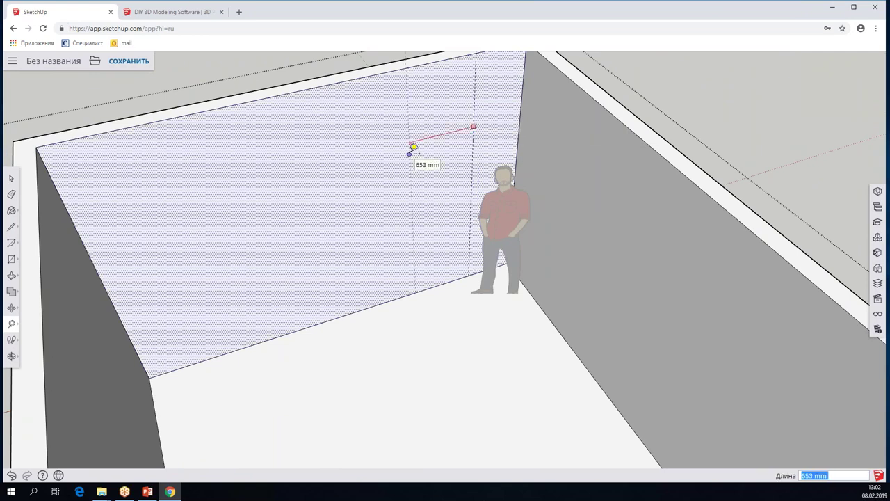
pyautogui.write('900')
pyautogui.press('Return')
pyautogui.click(418, 290)
pyautogui.write('2')
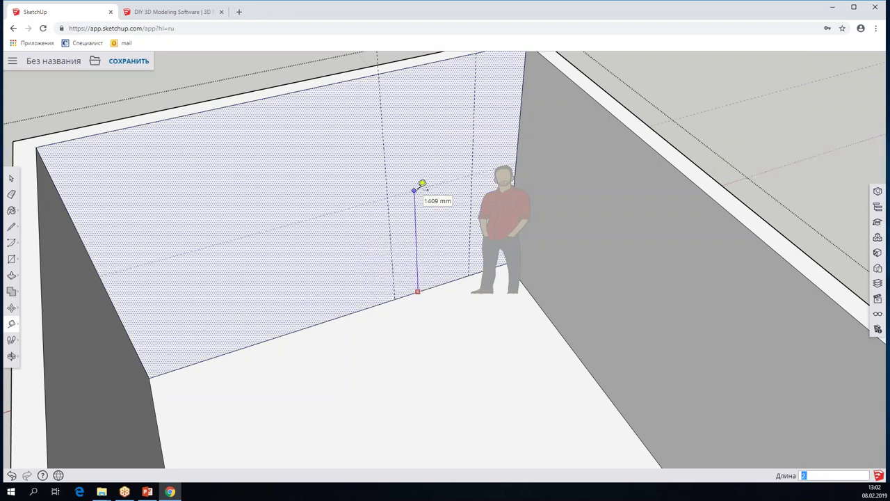
pyautogui.write('05')
pyautogui.press('Return')
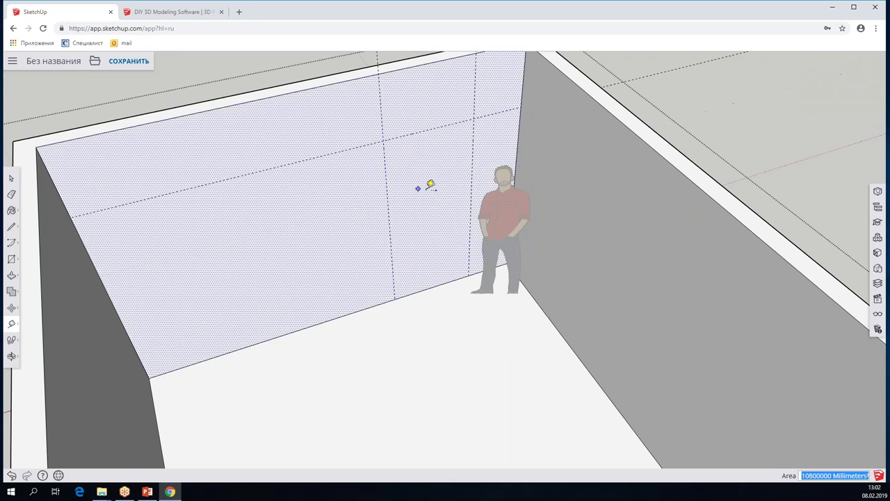
pyautogui.scroll(2, 421, 185)
# Draw the door rectangle from floor level between the guides.
pyautogui.click(12, 227)
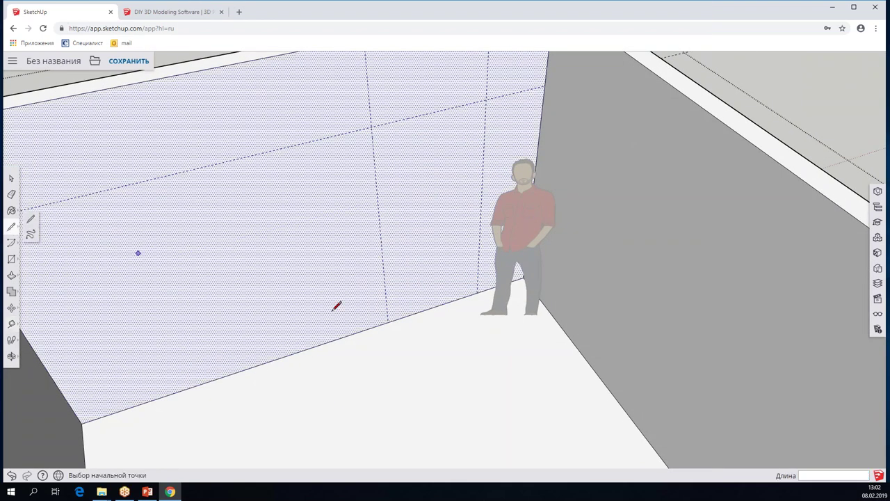
pyautogui.click(387, 317)
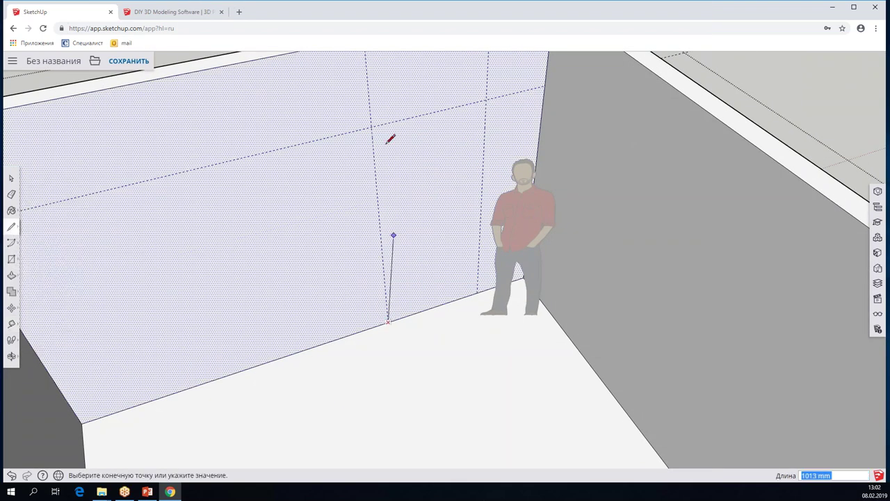
pyautogui.click(371, 128)
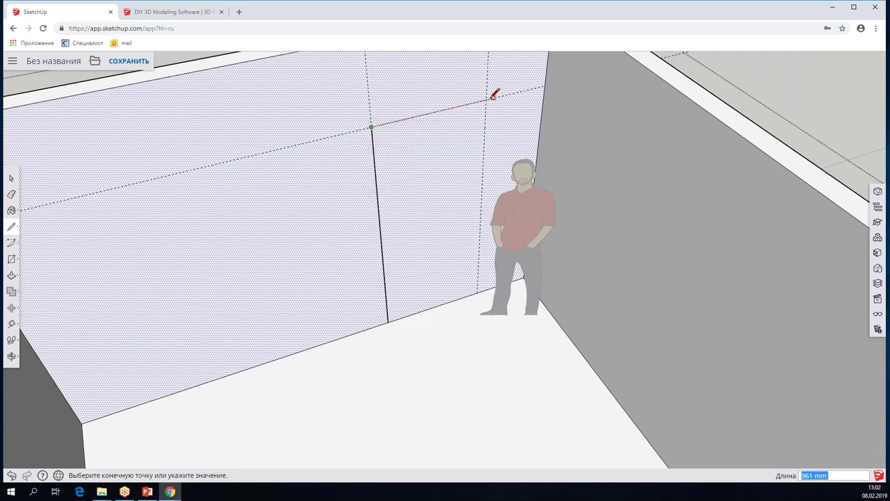
pyautogui.click(486, 100)
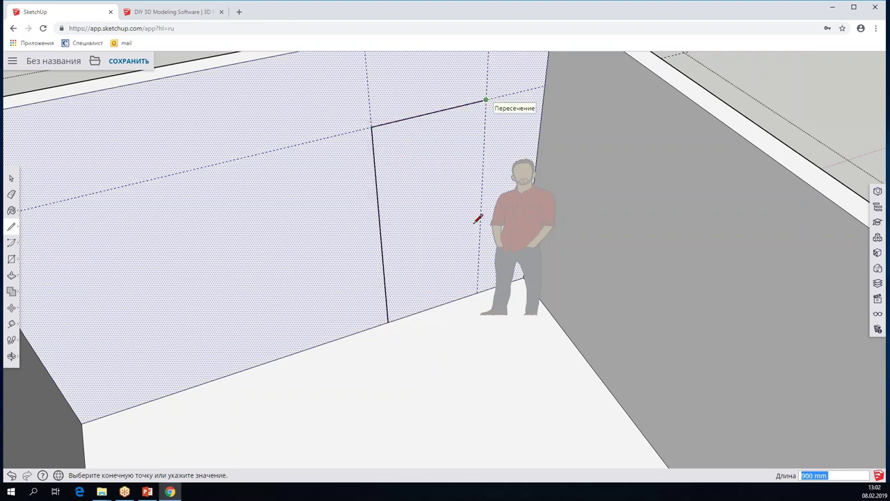
pyautogui.click(477, 291)
pyautogui.scroll(-3, 453, 258)
pyautogui.scroll(-2, 453, 258)
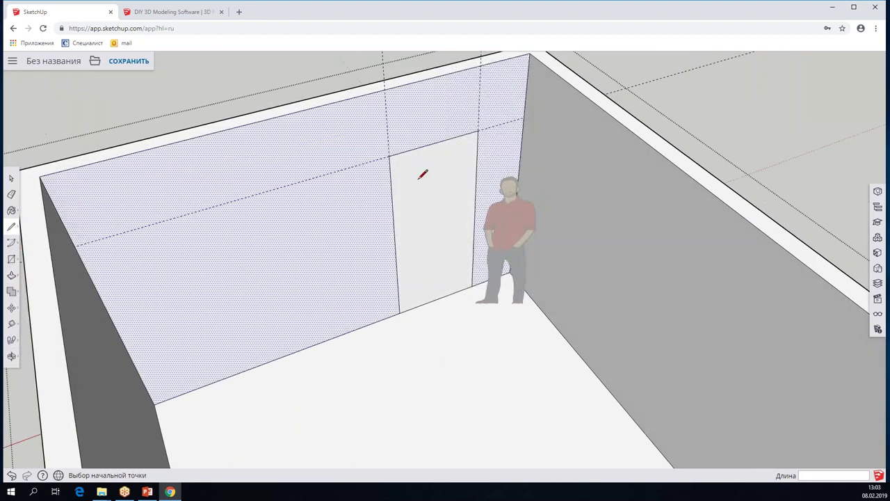
# Push the door face through the wall to open the doorway, then orbit out to view the room.
pyautogui.click(11, 275)
pyautogui.press('Escape')
pyautogui.click(401, 169)
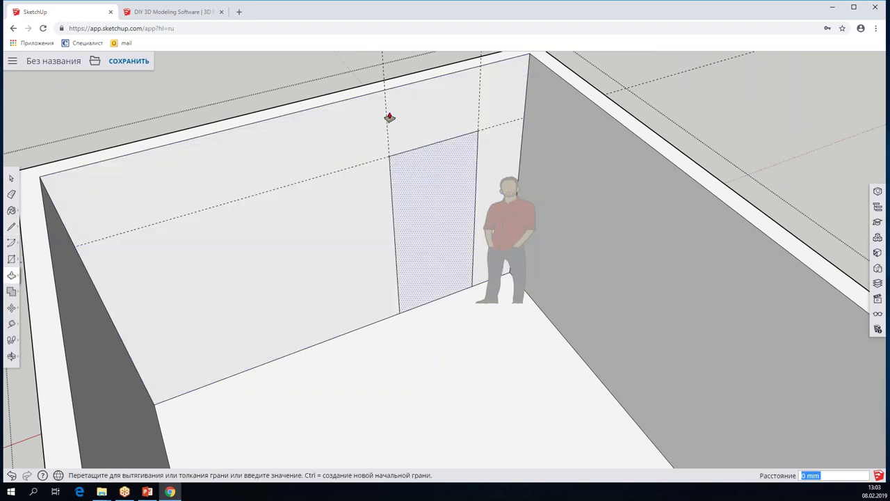
pyautogui.click(386, 84)
pyautogui.scroll(-3, 441, 171)
pyautogui.moveTo(441, 171); pyautogui.dragTo(348, 209, button='middle')
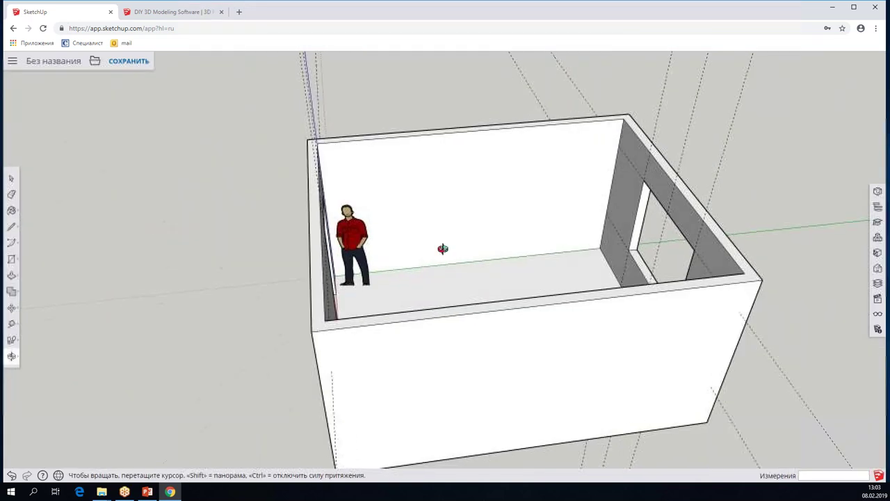
pyautogui.press('space')
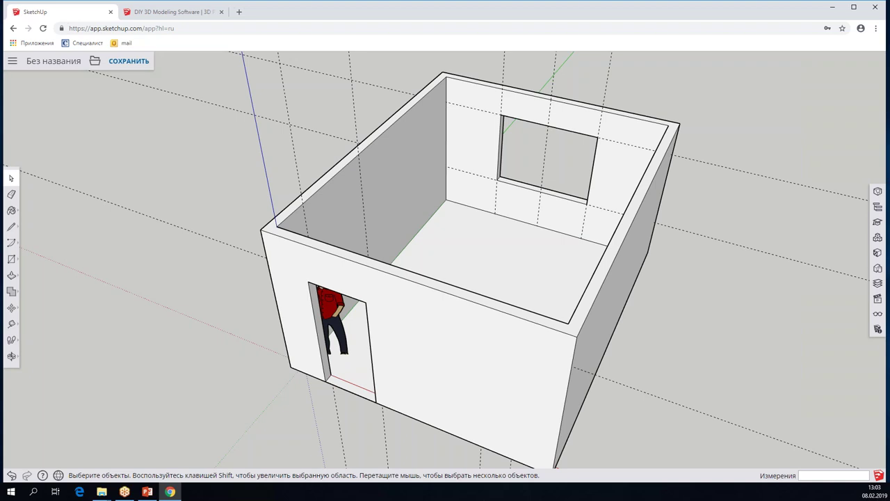
pyautogui.scroll(2, 514, 235)
pyautogui.scroll(-3, 514, 236)
pyautogui.moveTo(468, 248)
pyautogui.mouseDown(button='middle')
pyautogui.moveTo(318, 254)
pyautogui.moveTo(431, 260)
pyautogui.moveTo(536, 232)
pyautogui.mouseUp(button='middle')
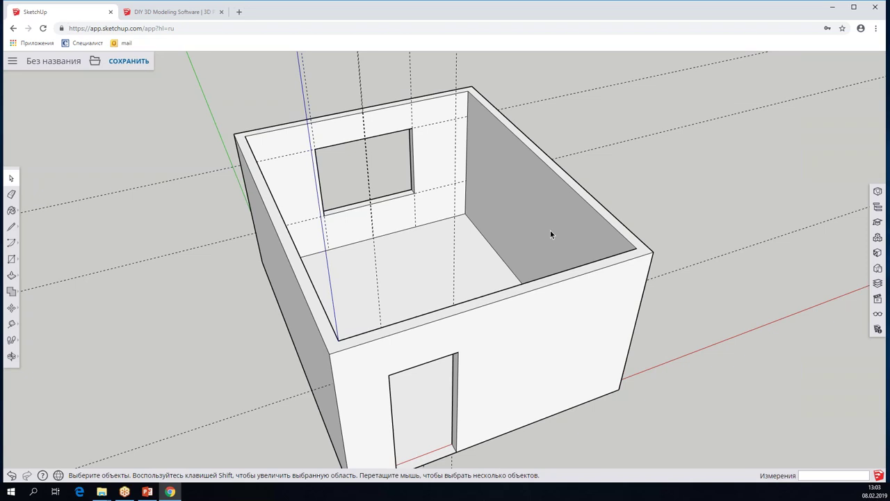
# Choose the Деревянный пол, светлый material from the Дерево category in Materials.
pyautogui.click(877, 253)
pyautogui.scroll(-1, 785, 230)
pyautogui.scroll(-1, 789, 240)
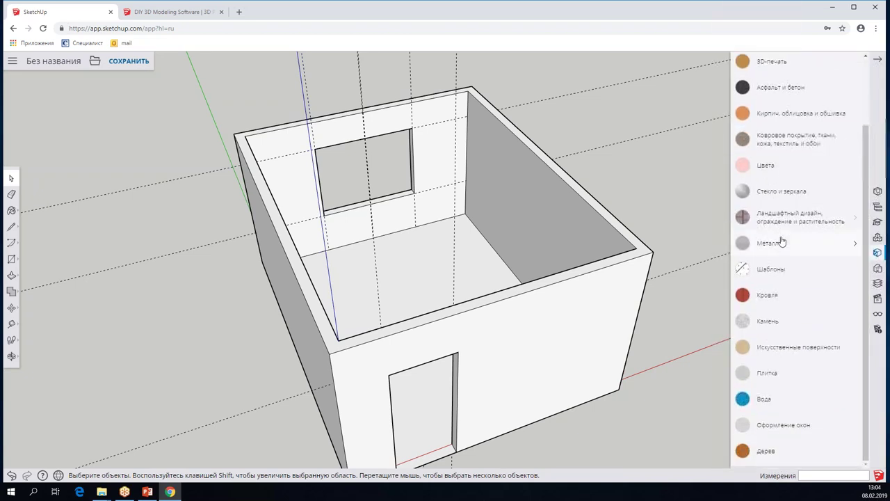
pyautogui.scroll(1, 786, 257)
pyautogui.scroll(-1, 786, 260)
pyautogui.click(763, 454)
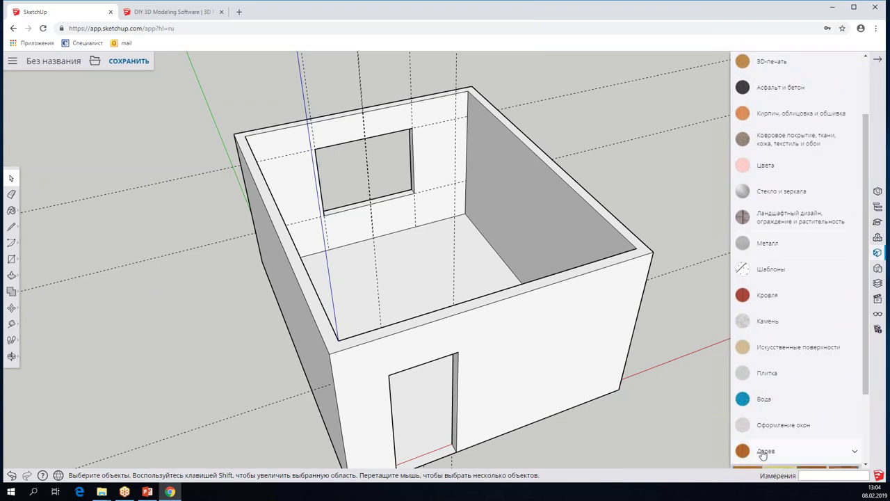
pyautogui.scroll(-1, 685, 332)
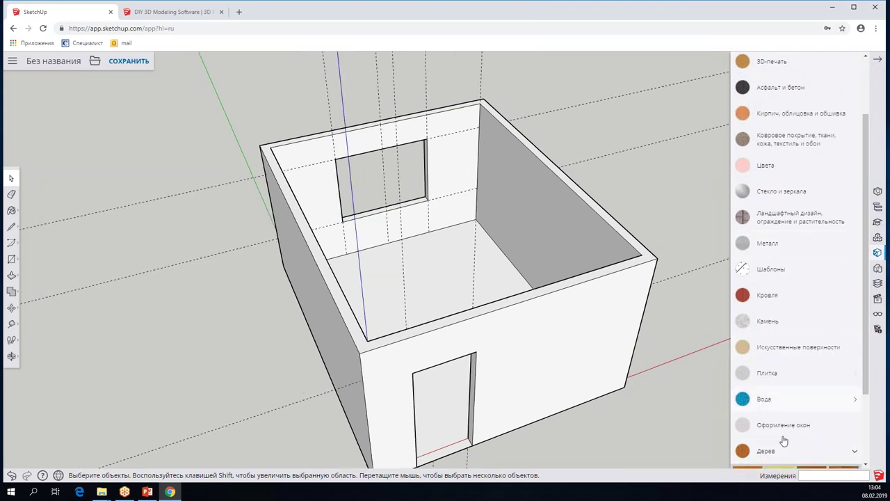
pyautogui.scroll(-3, 866, 417)
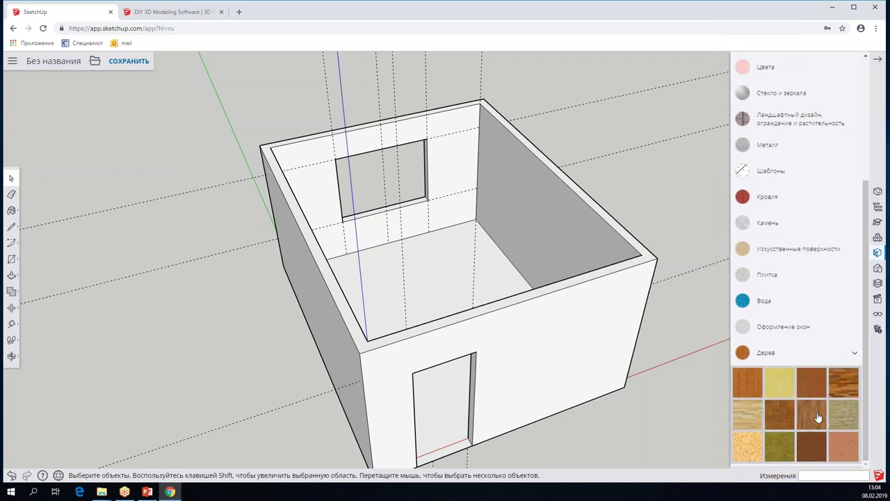
pyautogui.click(751, 414)
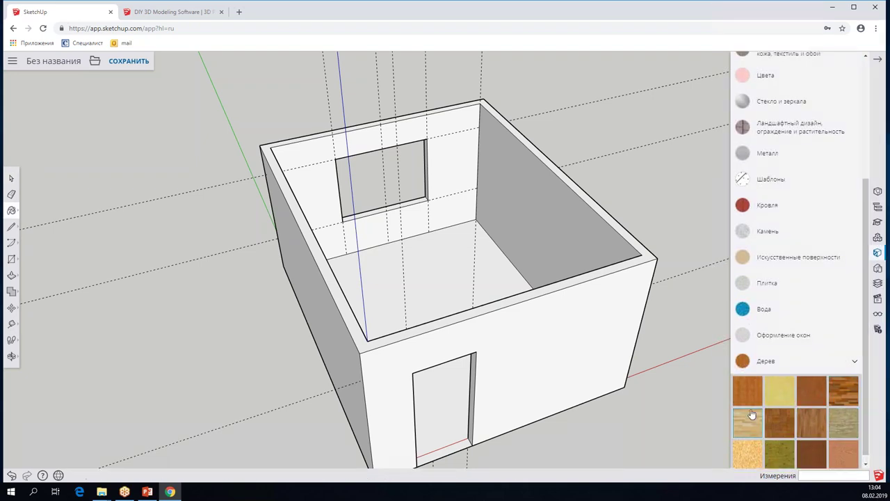
pyautogui.scroll(3, 413, 279)
pyautogui.scroll(3, 413, 279)
pyautogui.scroll(-5, 468, 201)
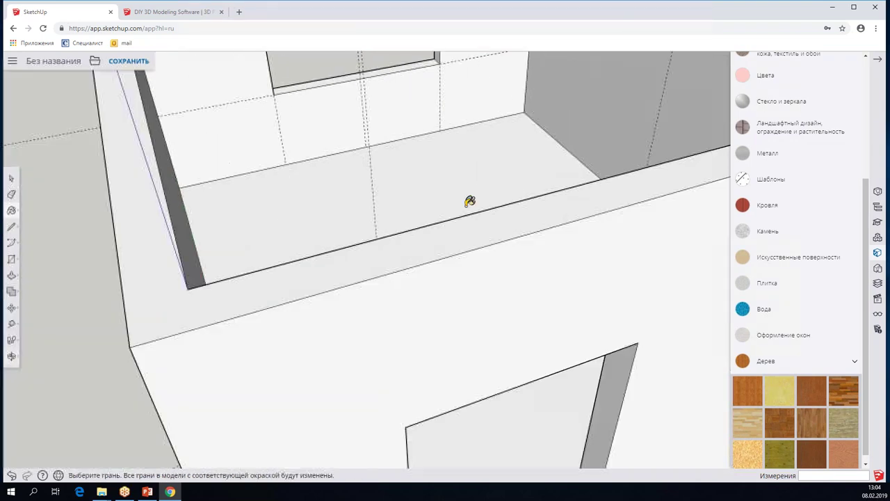
# Edit the room group and paint its floor with the light wood texture.
pyautogui.moveTo(469, 201); pyautogui.dragTo(265, 134, button='middle')
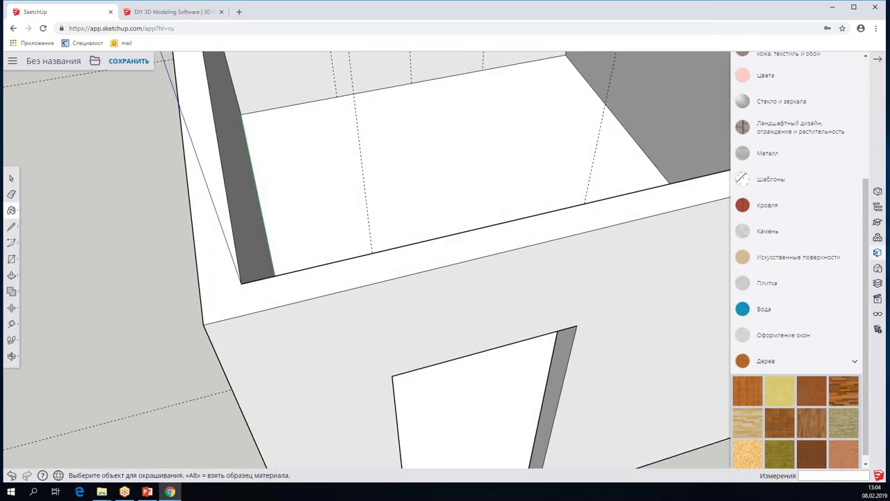
pyautogui.press('space')
pyautogui.click(274, 155)
pyautogui.rightClick(274, 155)
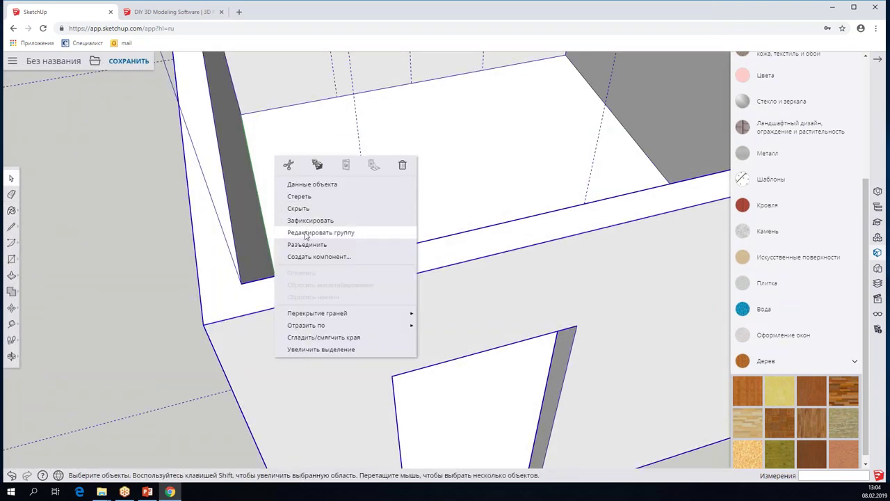
pyautogui.click(304, 235)
pyautogui.click(305, 200)
pyautogui.click(11, 210)
pyautogui.click(334, 162)
pyautogui.scroll(-3, 334, 161)
pyautogui.scroll(2, 362, 141)
pyautogui.scroll(3, 372, 149)
pyautogui.scroll(1, 371, 148)
# Return to Select and orbit to a three-quarter view of the painted room.
pyautogui.click(11, 178)
pyautogui.scroll(-1, 329, 206)
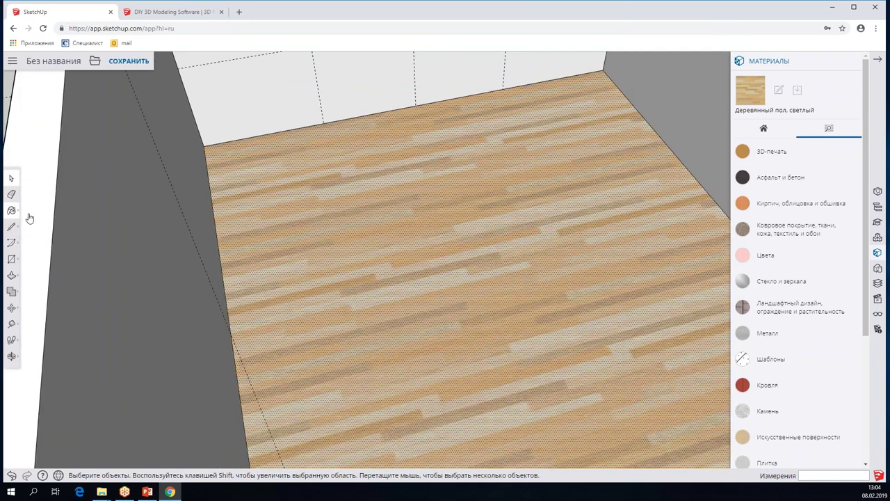
pyautogui.scroll(-3, 329, 217)
pyautogui.moveTo(338, 219); pyautogui.dragTo(588, 221, button='middle')
pyautogui.scroll(2, 588, 221)
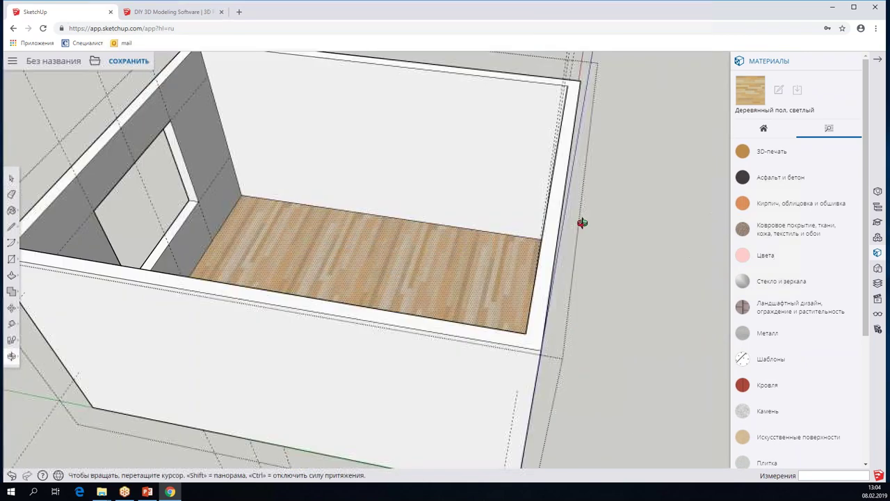
pyautogui.scroll(-3, 582, 221)
pyautogui.scroll(3, 383, 233)
# Rotate the wood floor texture through Texture > Position and confirm the new placement.
pyautogui.rightClick(388, 219)
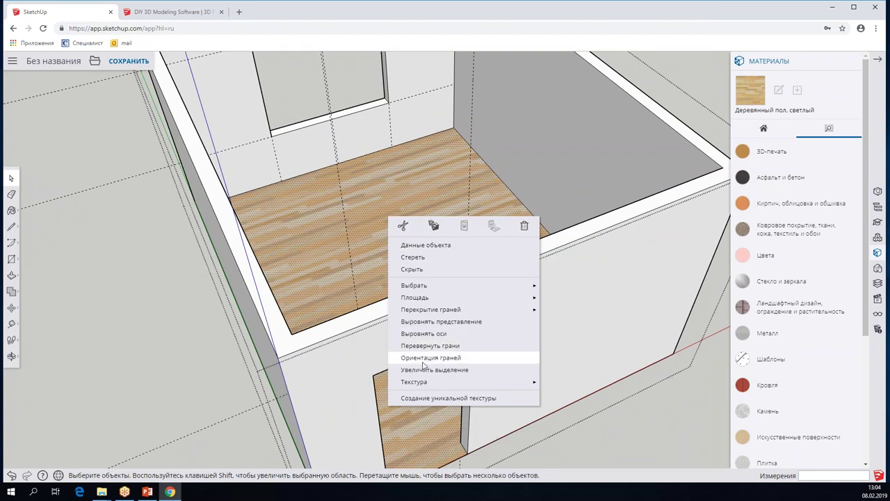
pyautogui.moveTo(431, 382)
pyautogui.click(557, 387)
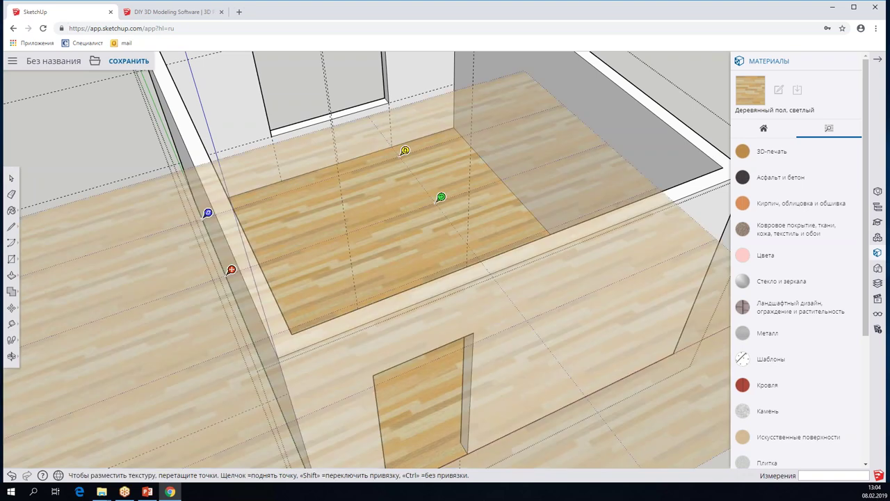
pyautogui.rightClick(378, 196)
pyautogui.moveTo(409, 260)
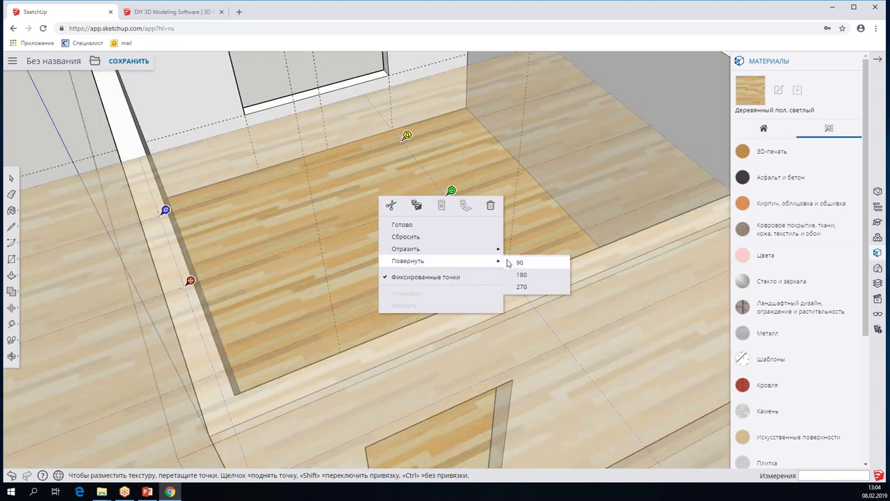
pyautogui.scroll(-5, 438, 236)
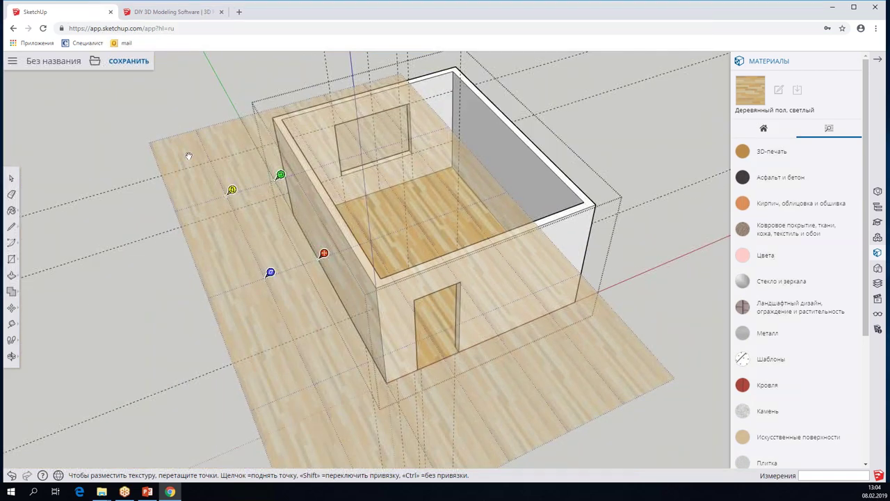
pyautogui.press('Return')
pyautogui.scroll(3, 377, 209)
pyautogui.scroll(3, 409, 221)
# Orbit and zoom to bring the whole room back into view.
pyautogui.moveTo(409, 222)
pyautogui.mouseDown(button='middle')
pyautogui.moveTo(224, 234)
pyautogui.moveTo(461, 232)
pyautogui.mouseUp(button='middle')
pyautogui.scroll(-3, 461, 232)
pyautogui.scroll(-3, 417, 230)
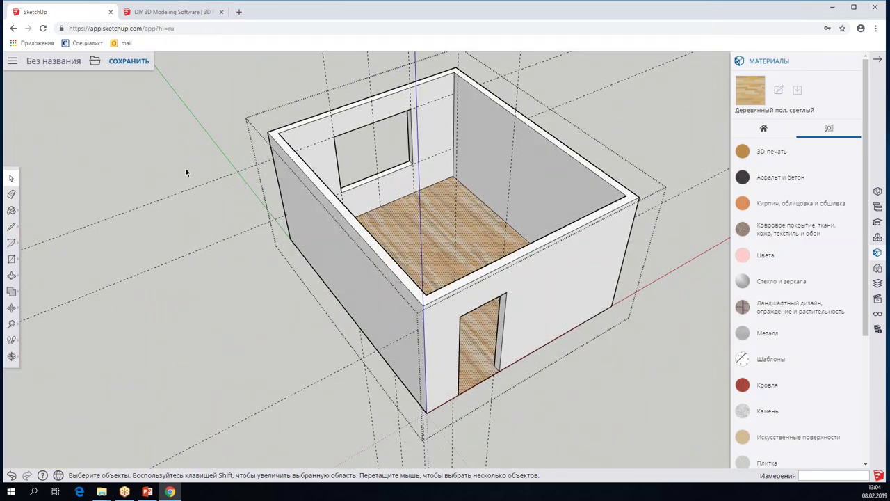
pyautogui.scroll(2, 430, 236)
pyautogui.scroll(2, 431, 235)
pyautogui.scroll(-2, 431, 234)
pyautogui.scroll(4, 431, 234)
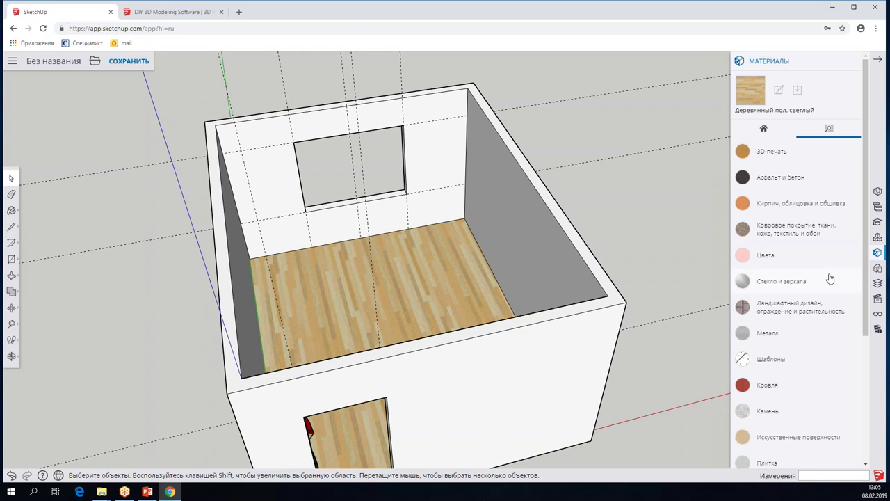
# Search the 3D Warehouse components for 'стол обеденный'.
pyautogui.click(878, 238)
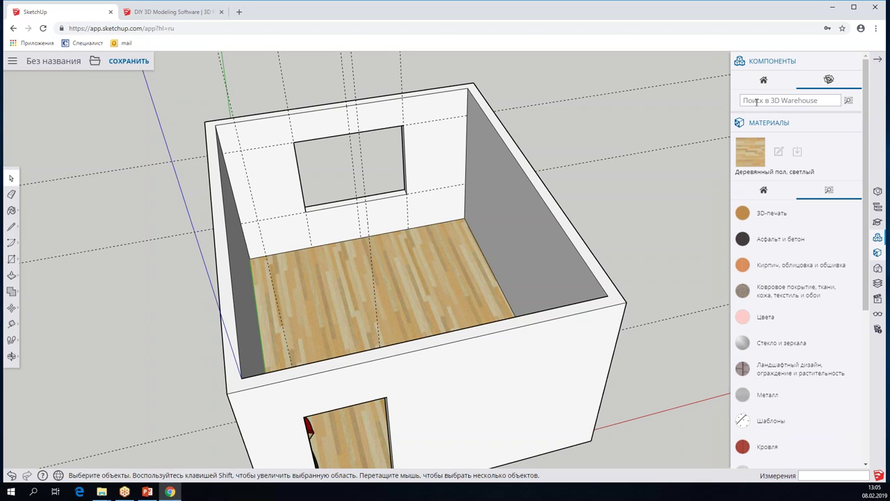
pyautogui.write('cnj')
pyautogui.press('BackSpace')
pyautogui.press('BackSpace')
pyautogui.write('ст')
pyautogui.press('Return')
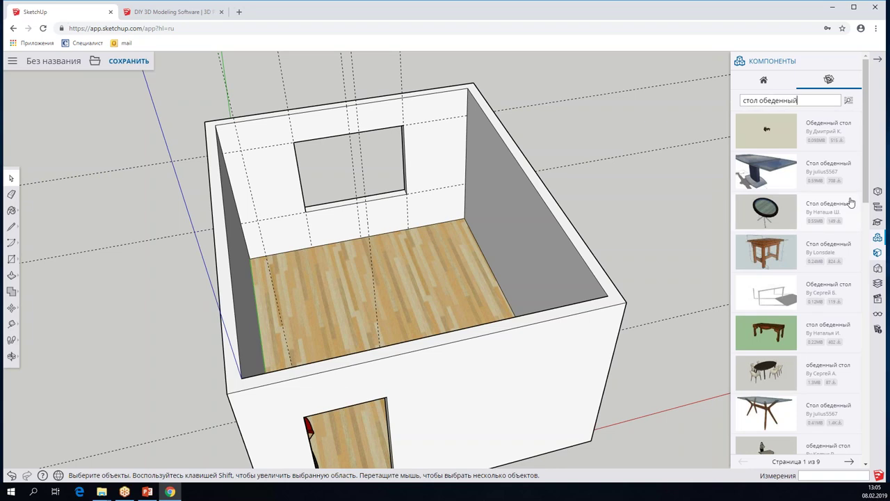
# Pick the brown wooden dining table from the second page of results.
pyautogui.scroll(-2, 834, 223)
pyautogui.scroll(-1, 831, 244)
pyautogui.scroll(-1, 824, 264)
pyautogui.scroll(-2, 823, 269)
pyautogui.scroll(6, 823, 269)
pyautogui.scroll(-5, 822, 271)
pyautogui.click(849, 417)
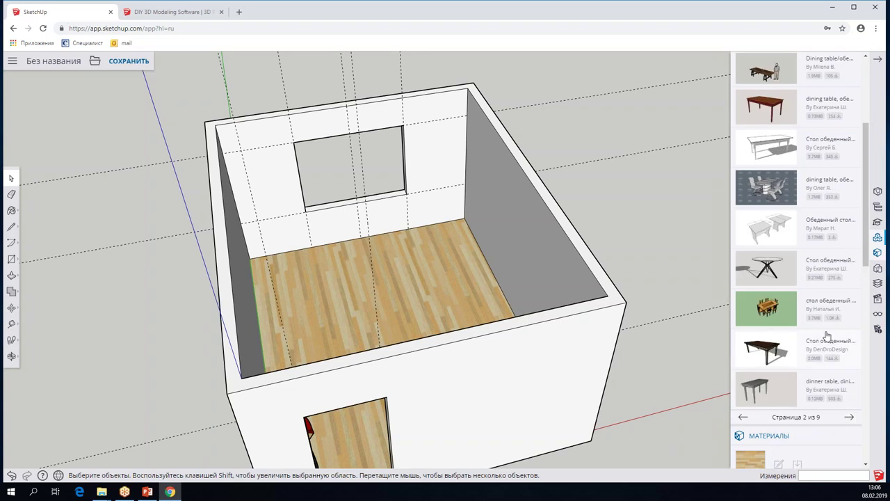
pyautogui.scroll(1, 814, 320)
pyautogui.scroll(2, 811, 316)
pyautogui.scroll(2, 799, 299)
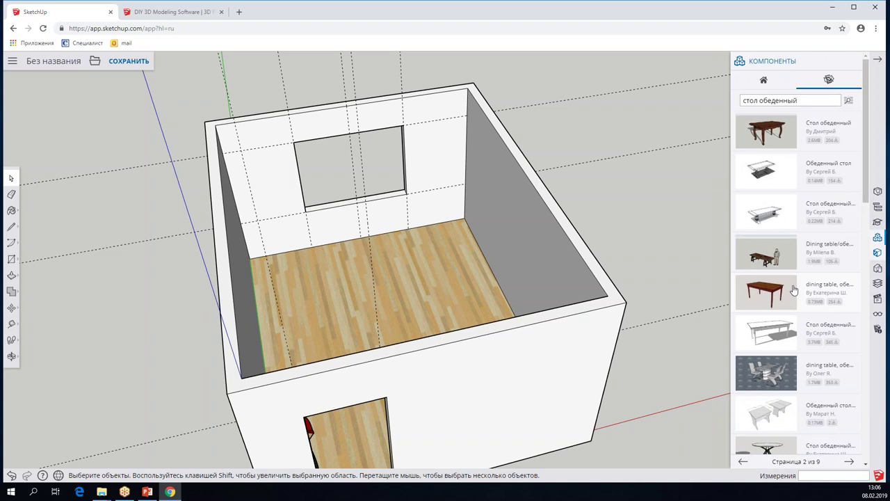
pyautogui.scroll(3, 777, 294)
pyautogui.click(771, 292)
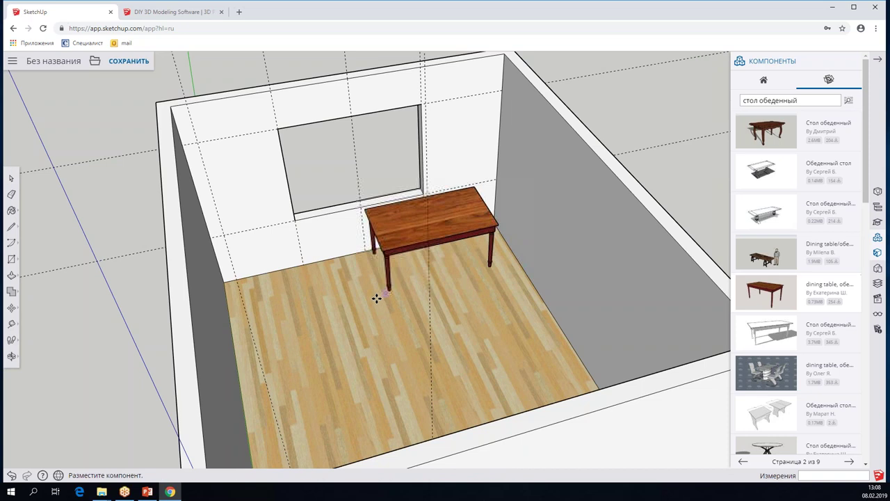
# Drop the dining table onto the wood floor near the window wall.
pyautogui.click(345, 316)
pyautogui.scroll(2, 360, 284)
pyautogui.moveTo(368, 278)
pyautogui.mouseDown(button='middle')
pyautogui.moveTo(427, 270)
pyautogui.moveTo(368, 242)
pyautogui.moveTo(272, 234)
pyautogui.moveTo(480, 245)
pyautogui.moveTo(479, 255)
pyautogui.mouseUp(button='middle')
pyautogui.scroll(-2, 427, 270)
pyautogui.scroll(3, 389, 258)
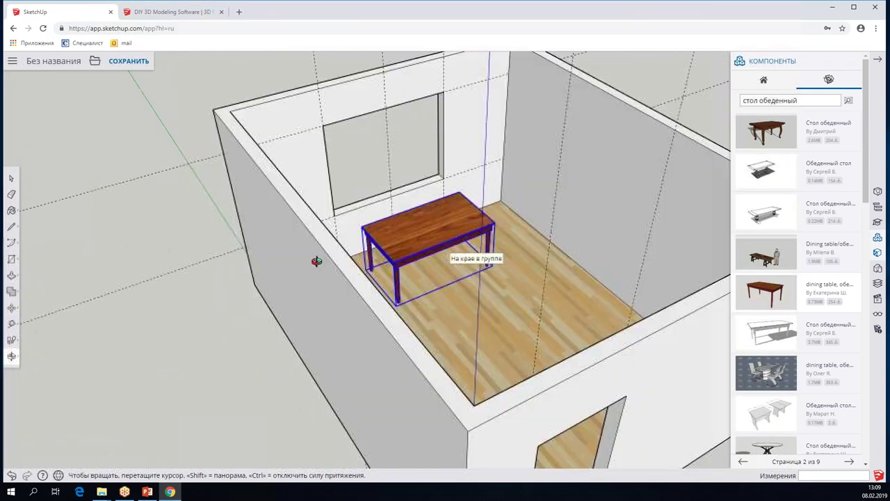
# Move the table to the middle of the room and check it from above.
pyautogui.press('m')
pyautogui.moveTo(478, 255)
pyautogui.mouseDown(button='middle')
pyautogui.moveTo(445, 260)
pyautogui.moveTo(487, 250)
pyautogui.moveTo(429, 262)
pyautogui.moveTo(413, 224)
pyautogui.moveTo(406, 274)
pyautogui.moveTo(336, 264)
pyautogui.mouseUp(button='middle')
pyautogui.press('space')
pyautogui.scroll(-3, 412, 224)
pyautogui.scroll(3, 406, 274)
pyautogui.scroll(-3, 443, 265)
pyautogui.moveTo(442, 265)
pyautogui.mouseDown(button='middle')
pyautogui.moveTo(241, 236)
pyautogui.moveTo(558, 234)
pyautogui.moveTo(590, 252)
pyautogui.moveTo(558, 269)
pyautogui.moveTo(459, 257)
pyautogui.mouseUp(button='middle')
pyautogui.scroll(3, 459, 257)
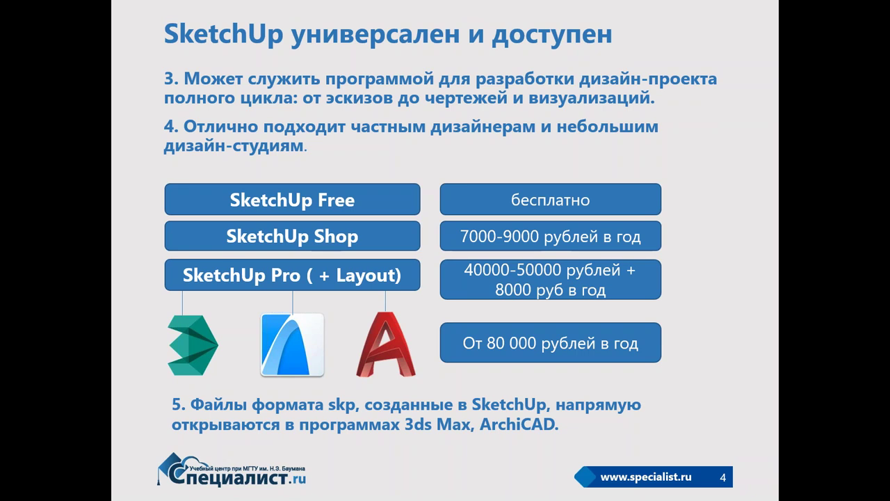
# Switch from the slideshow back to the studia_model kitchen in Chrome.
pyautogui.hotkey('alt', 'Tab')
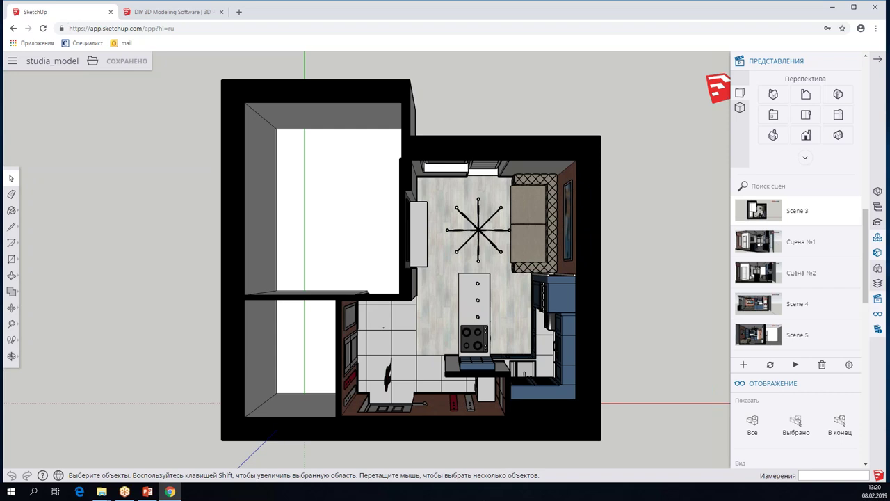
# Show Сцена №1 and orbit toward a frontal view of the kitchen.
pyautogui.click(755, 239)
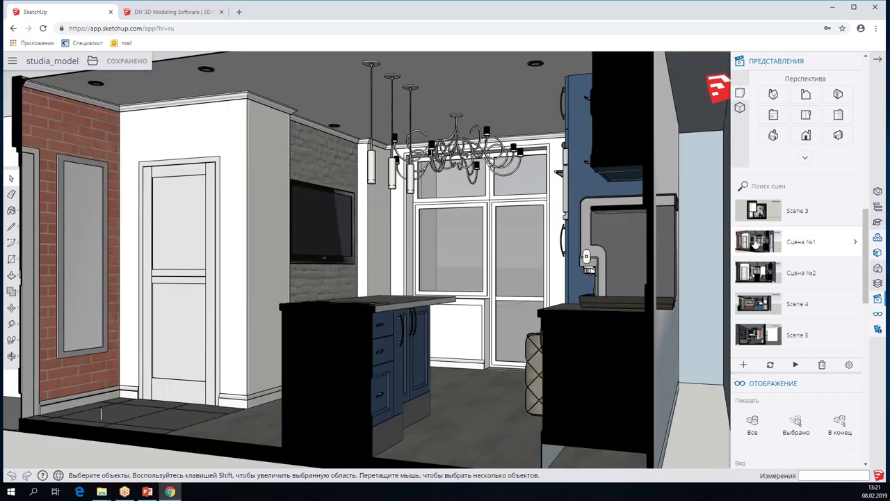
pyautogui.scroll(3, 342, 281)
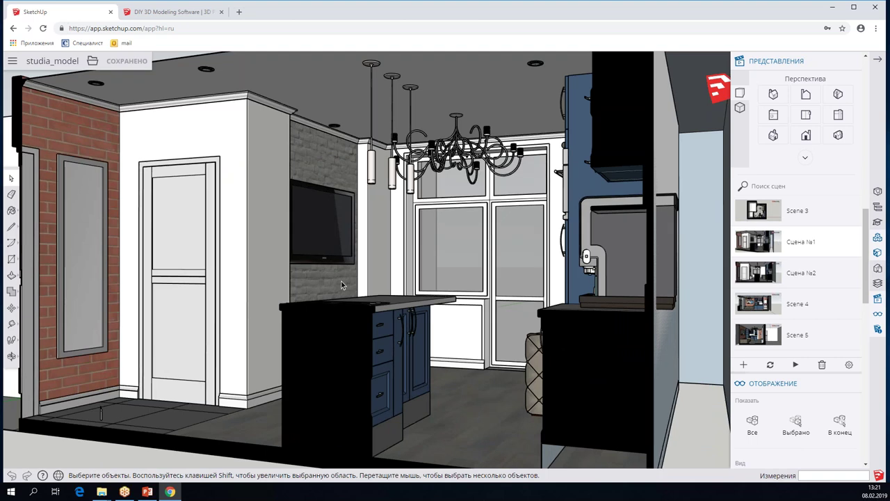
pyautogui.scroll(3, 342, 281)
pyautogui.scroll(-3, 379, 285)
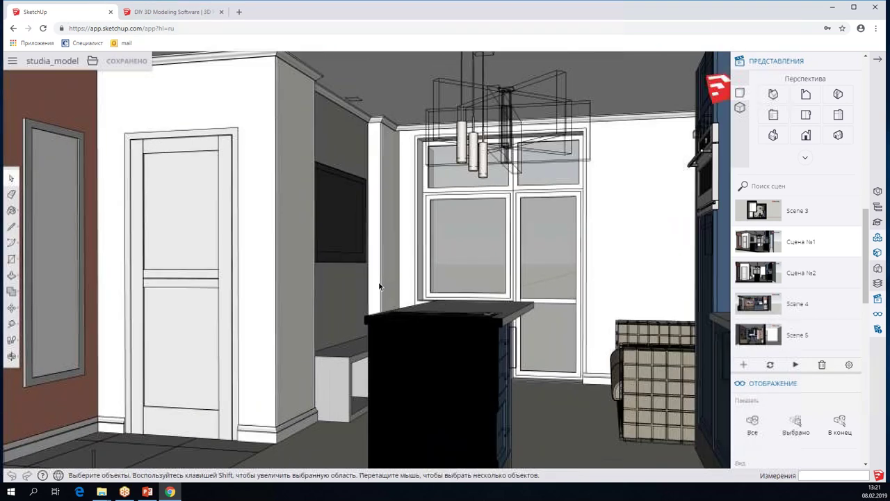
pyautogui.scroll(-2, 417, 283)
pyautogui.scroll(-2, 455, 281)
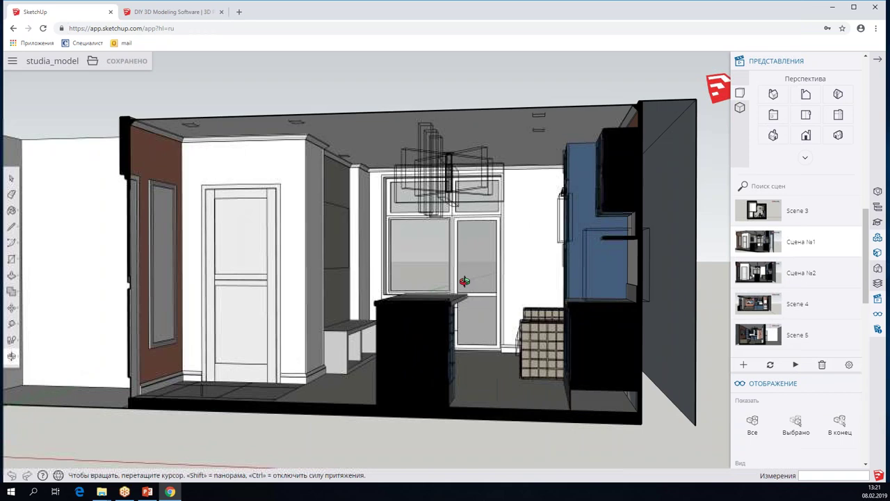
pyautogui.moveTo(456, 281); pyautogui.dragTo(511, 281, button='middle')
pyautogui.scroll(5, 511, 281)
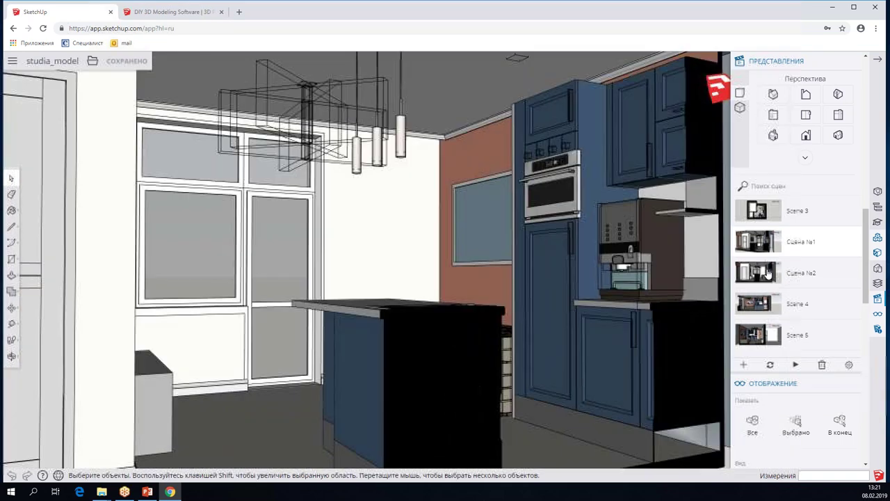
# Jump to the Сцена №2 view, then to Scene 4.
pyautogui.click(763, 274)
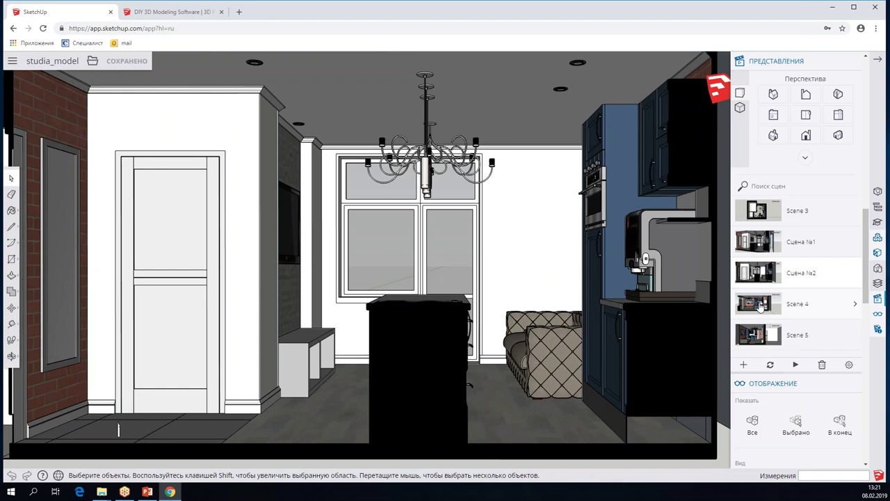
pyautogui.click(760, 308)
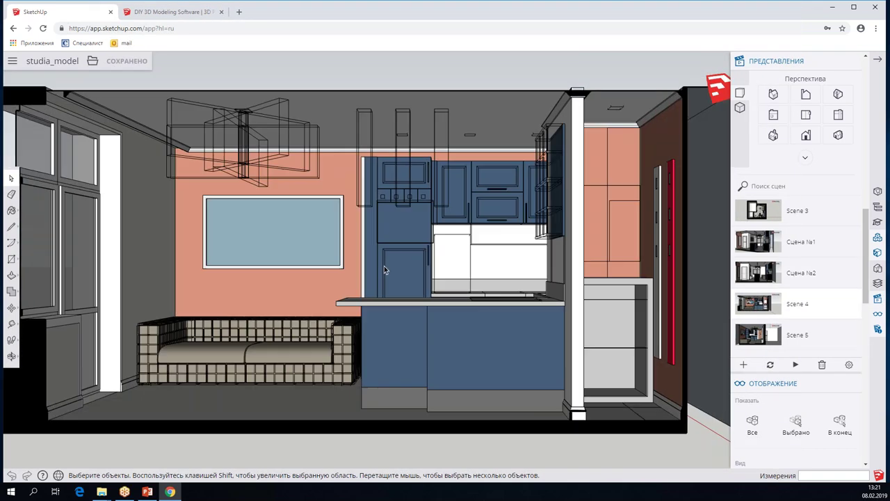
pyautogui.scroll(2, 384, 266)
# Orbit and zoom around the kitchen to a near-frontal angle.
pyautogui.scroll(2, 384, 266)
pyautogui.moveTo(383, 271)
pyautogui.mouseDown(button='middle')
pyautogui.moveTo(344, 279)
pyautogui.moveTo(573, 278)
pyautogui.mouseUp(button='middle')
pyautogui.scroll(-2, 574, 279)
pyautogui.scroll(-2, 474, 278)
pyautogui.scroll(-2, 474, 278)
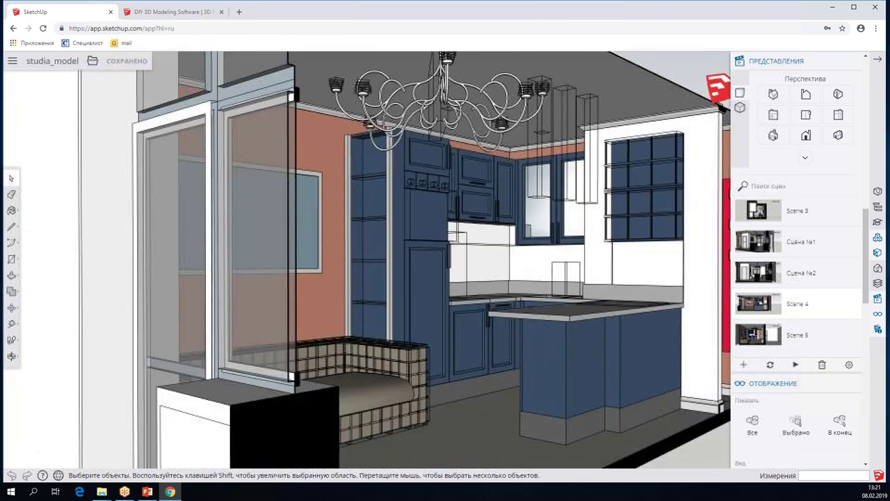
pyautogui.scroll(-2, 474, 278)
pyautogui.moveTo(473, 278)
pyautogui.mouseDown(button='middle')
pyautogui.moveTo(331, 276)
pyautogui.moveTo(535, 282)
pyautogui.mouseUp(button='middle')
pyautogui.scroll(3, 331, 276)
pyautogui.scroll(3, 327, 281)
pyautogui.scroll(-2, 534, 282)
pyautogui.scroll(-2, 509, 288)
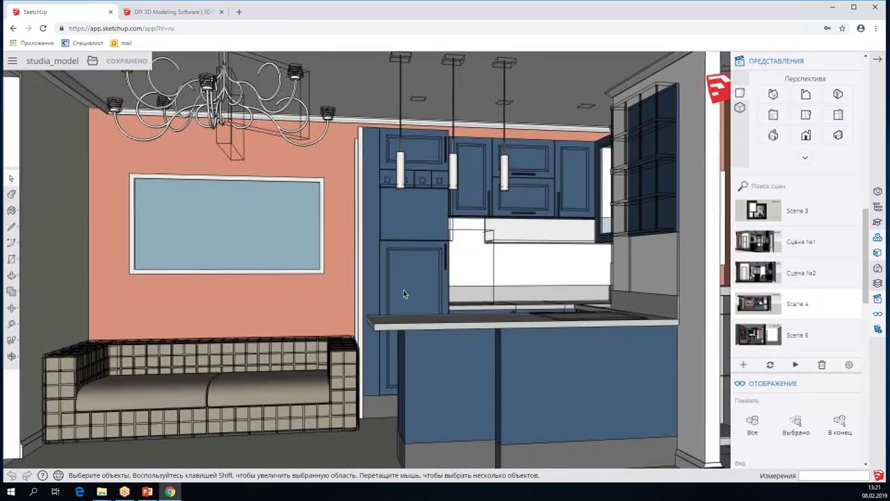
pyautogui.scroll(2, 403, 290)
# Orbit to a left-angled view, then show Scene 4 and Scene 5.
pyautogui.moveTo(438, 287); pyautogui.dragTo(482, 302, button='middle')
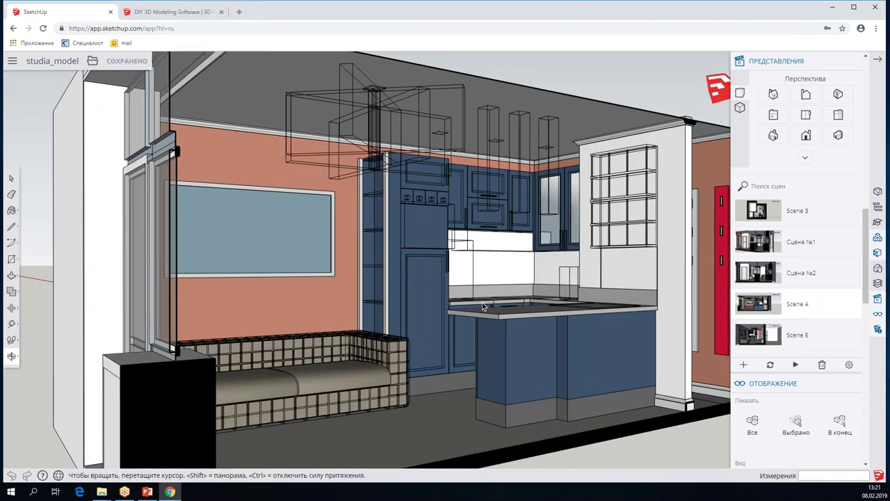
pyautogui.scroll(3, 482, 302)
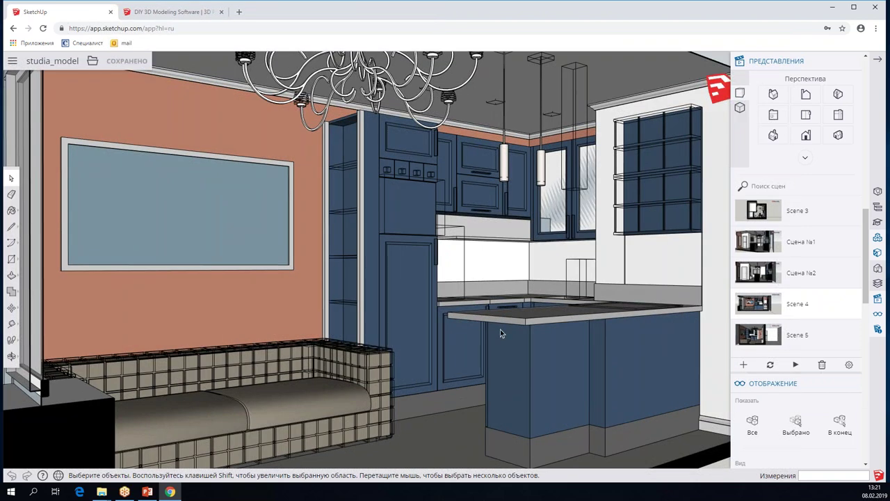
pyautogui.scroll(-5, 498, 329)
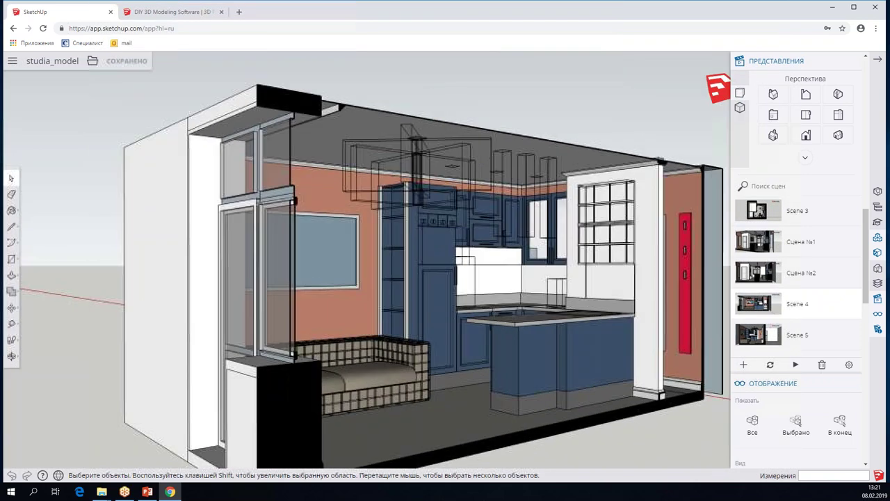
pyautogui.scroll(5, 499, 329)
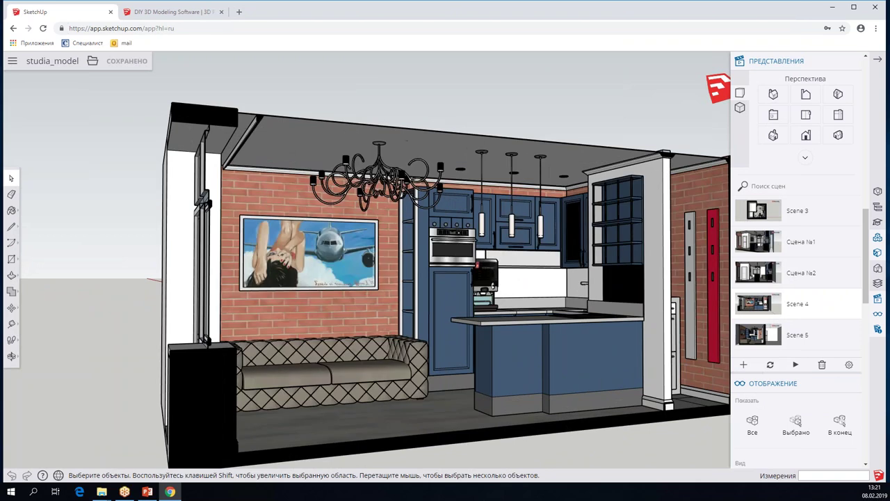
pyautogui.scroll(3, 438, 326)
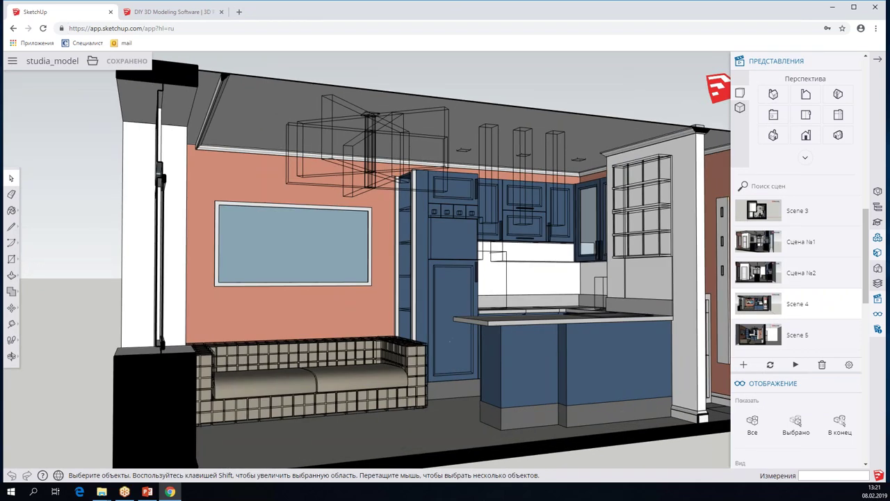
pyautogui.click(758, 304)
pyautogui.click(754, 335)
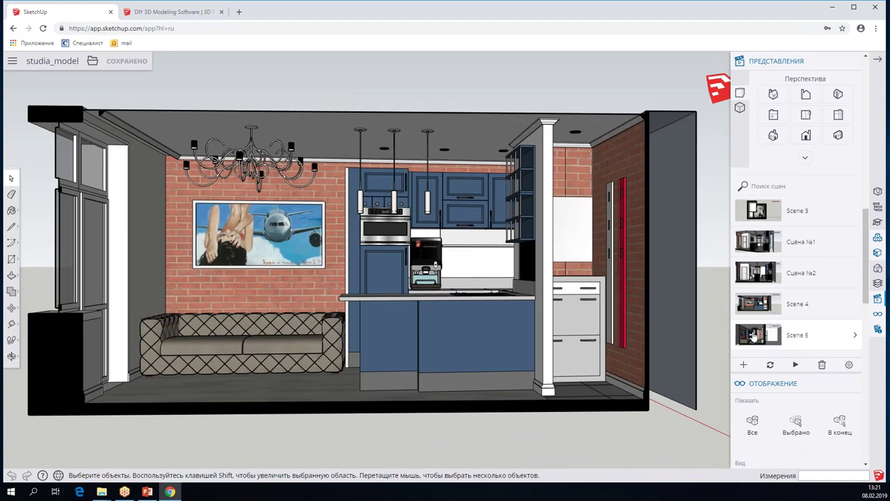